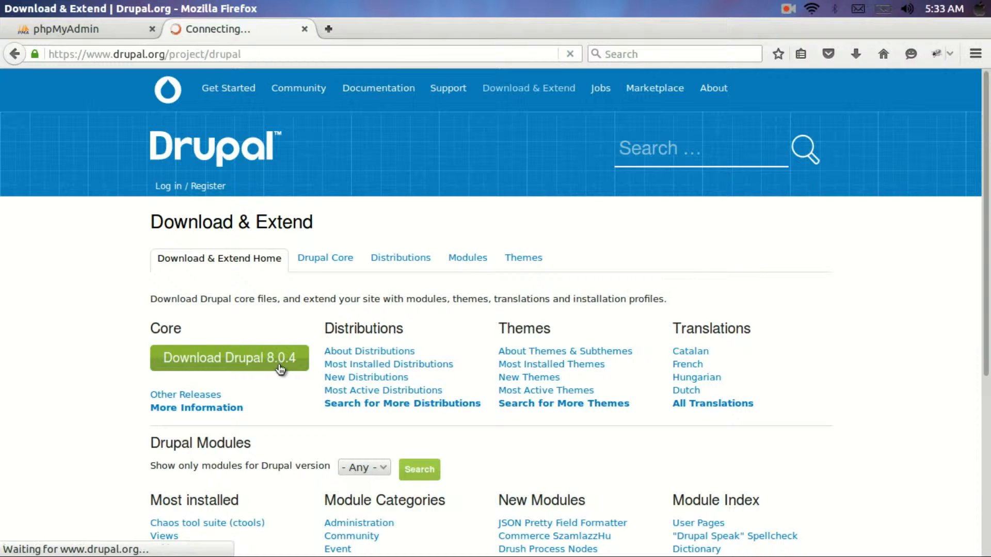
Scroll the Drupal core page down to the recommended releases, 8.0.4 and 7.43
{"action": "scroll", "coordinate": [476, 353], "scroll_direction": "down", "scroll_amount": 6}
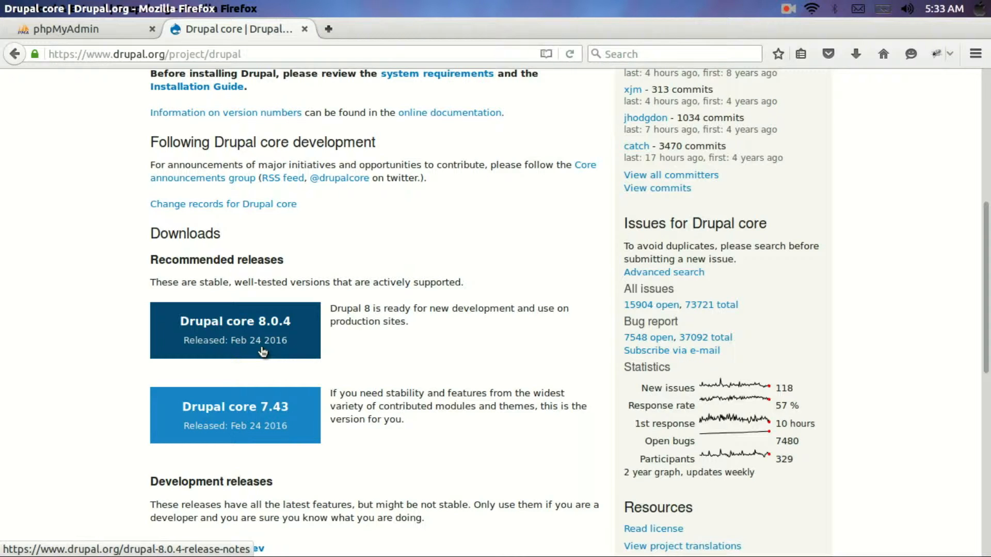
Save drupal-8.0.4.zip from the 8.0.4 release page and open the Downloads folder
{"action": "left_click", "coordinate": [263, 352]}
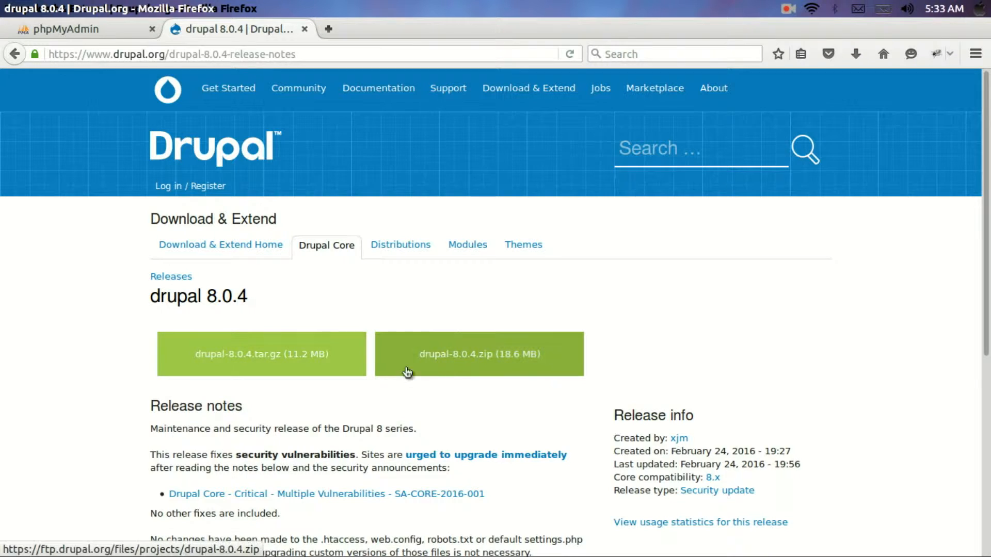
{"action": "left_click", "coordinate": [488, 372]}
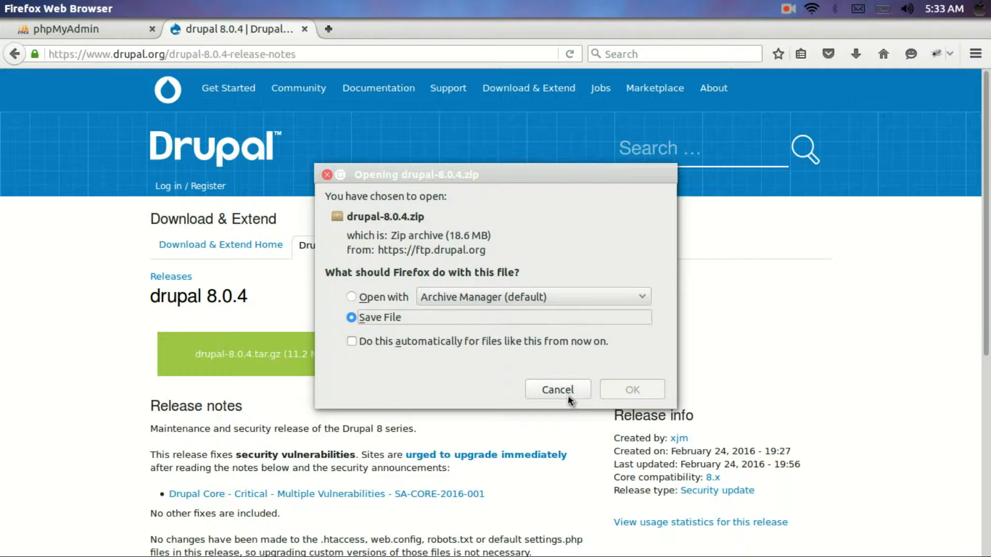
{"action": "left_click", "coordinate": [654, 397]}
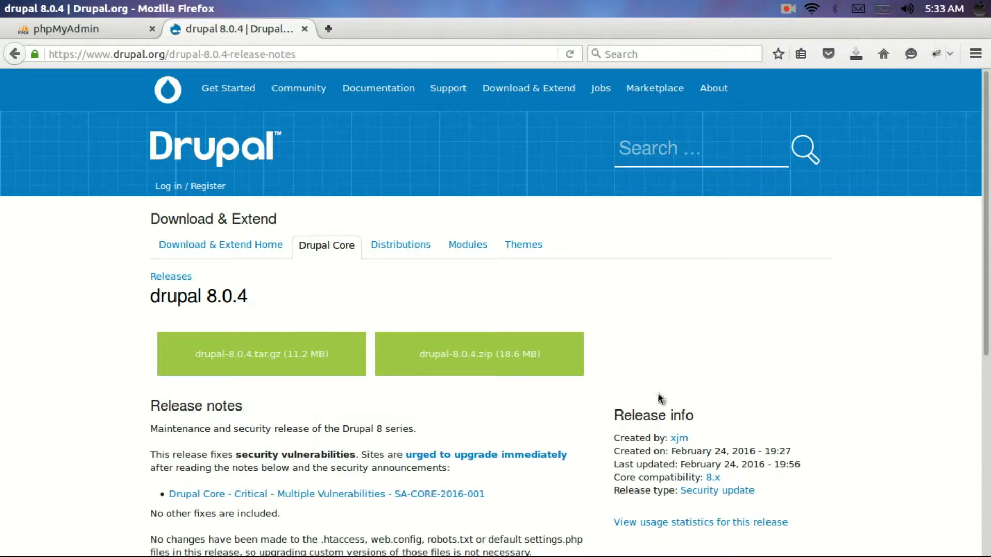
{"action": "left_click", "coordinate": [788, 10]}
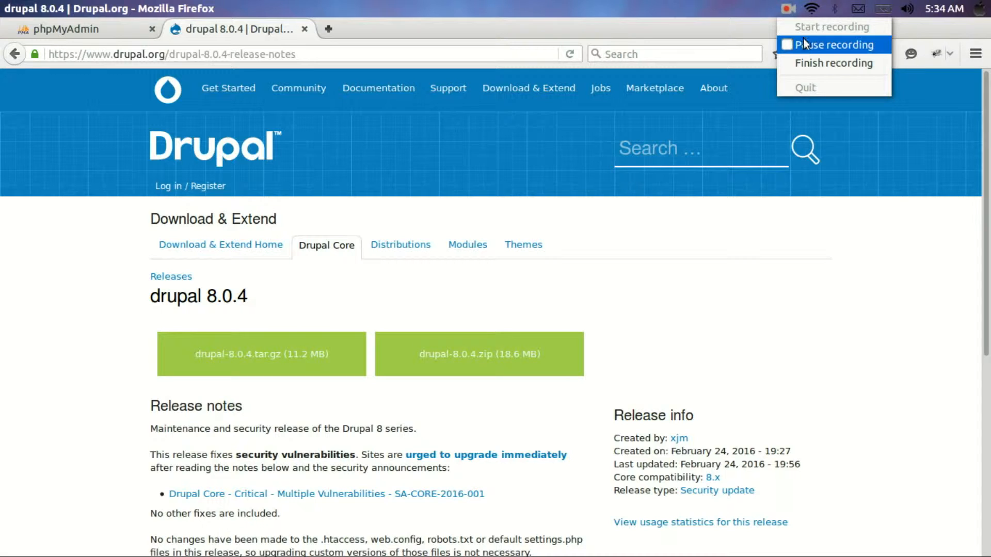
{"action": "left_click", "coordinate": [806, 46]}
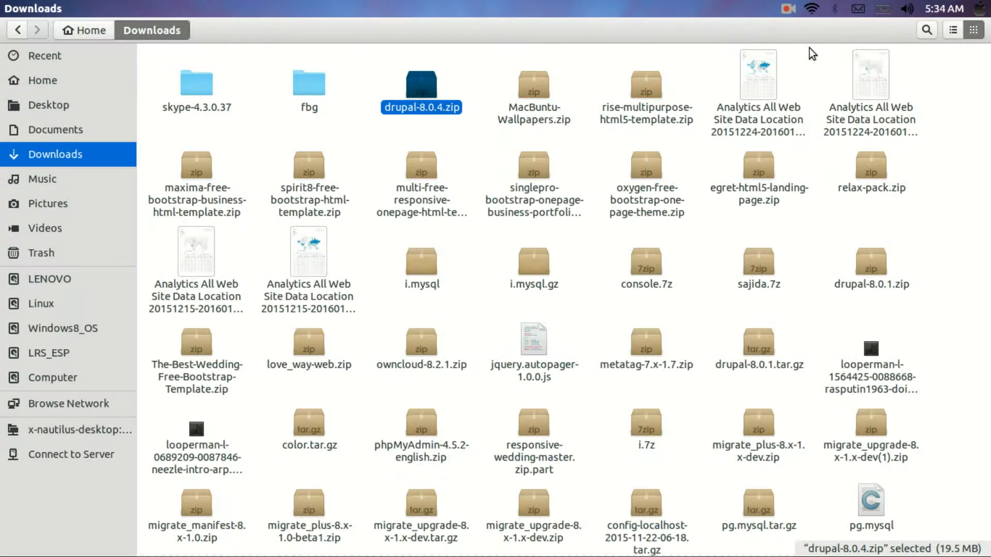
Copy drupal-8.0.4.zip from Downloads and browse to /var/www/html
{"action": "right_click", "coordinate": [423, 93]}
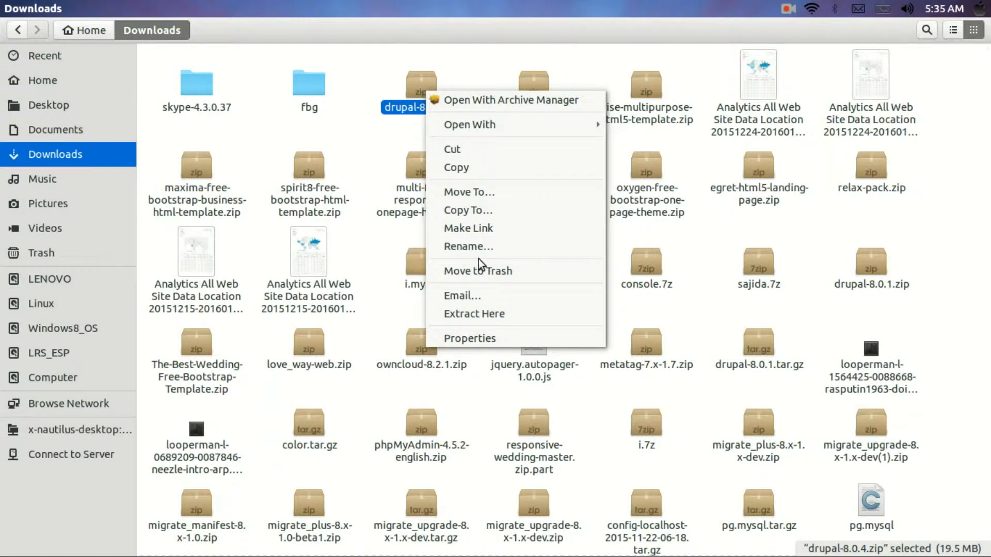
{"action": "left_click", "coordinate": [480, 178]}
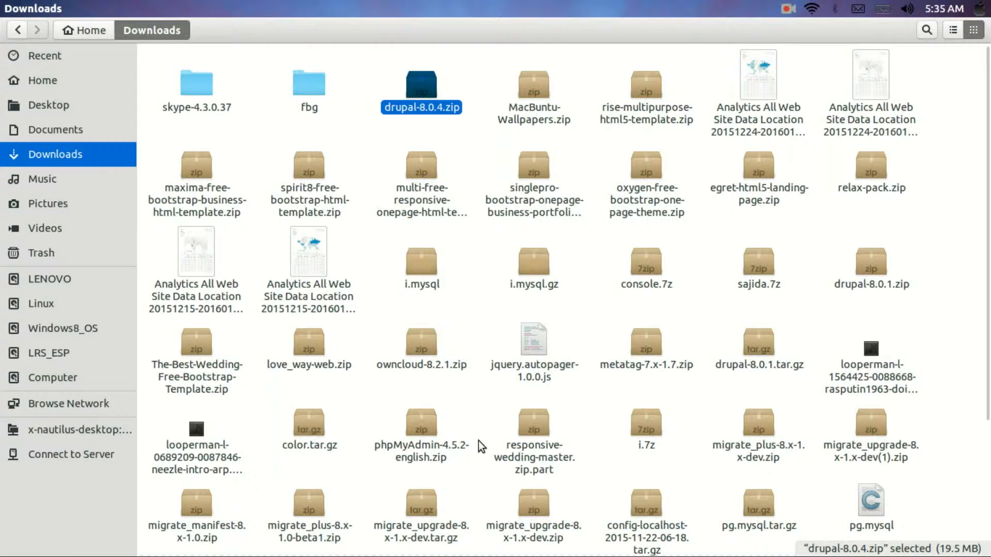
{"action": "mouse_move", "coordinate": [516, 552]}
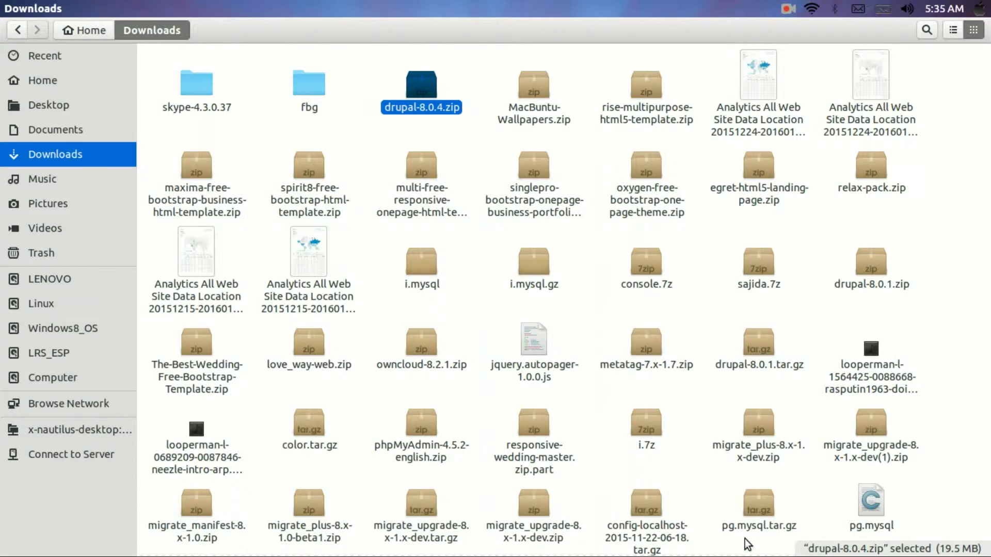
{"action": "left_click", "coordinate": [747, 545]}
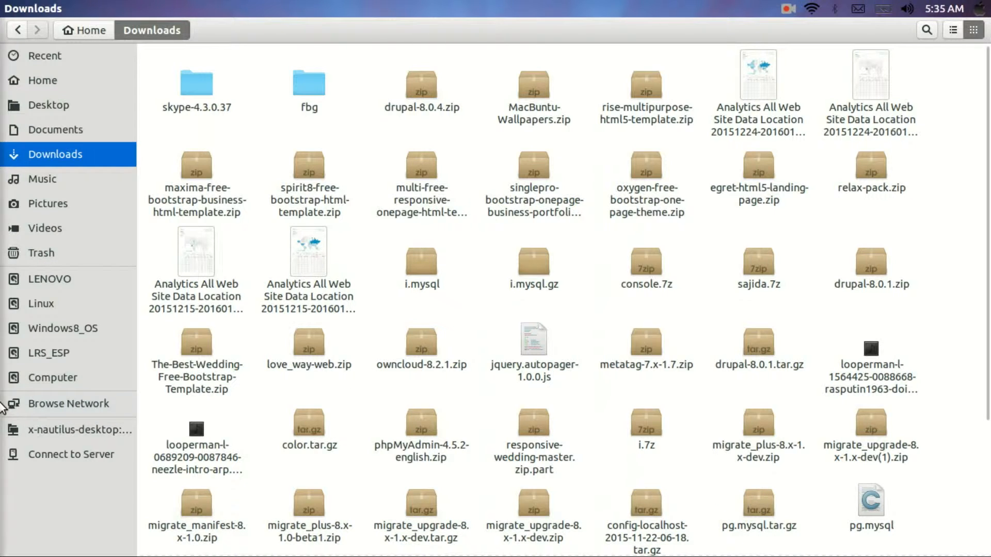
{"action": "left_click", "coordinate": [48, 380]}
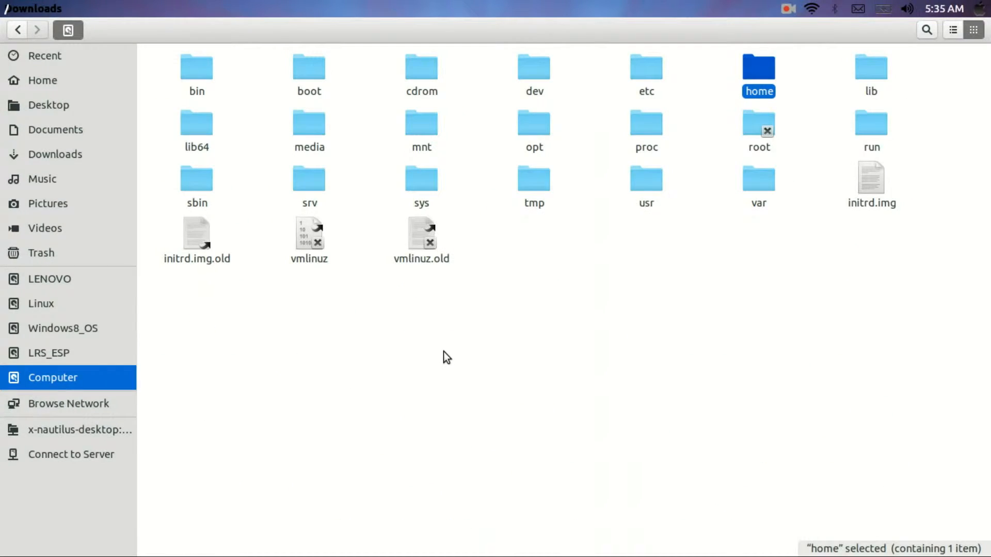
{"action": "double_click", "coordinate": [765, 186]}
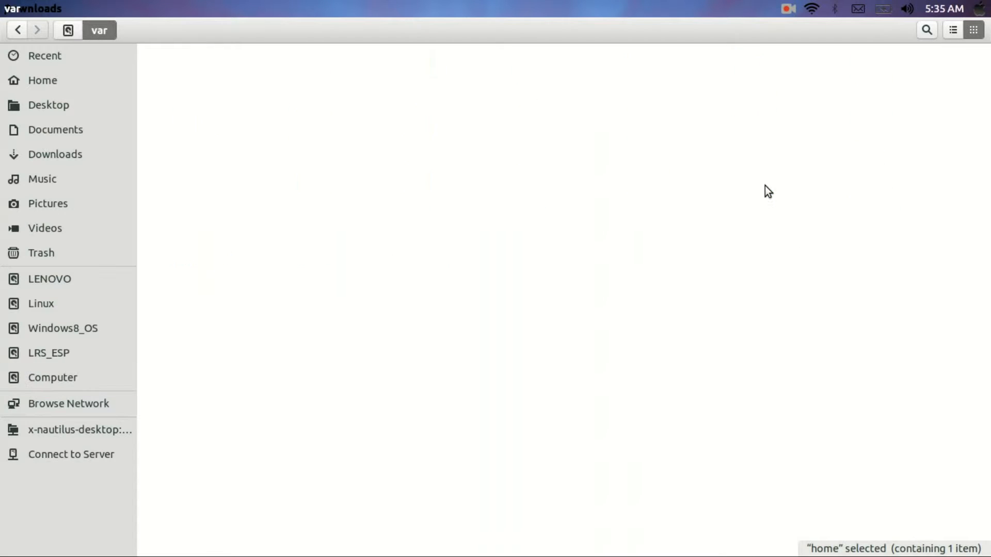
{"action": "double_click", "coordinate": [865, 123]}
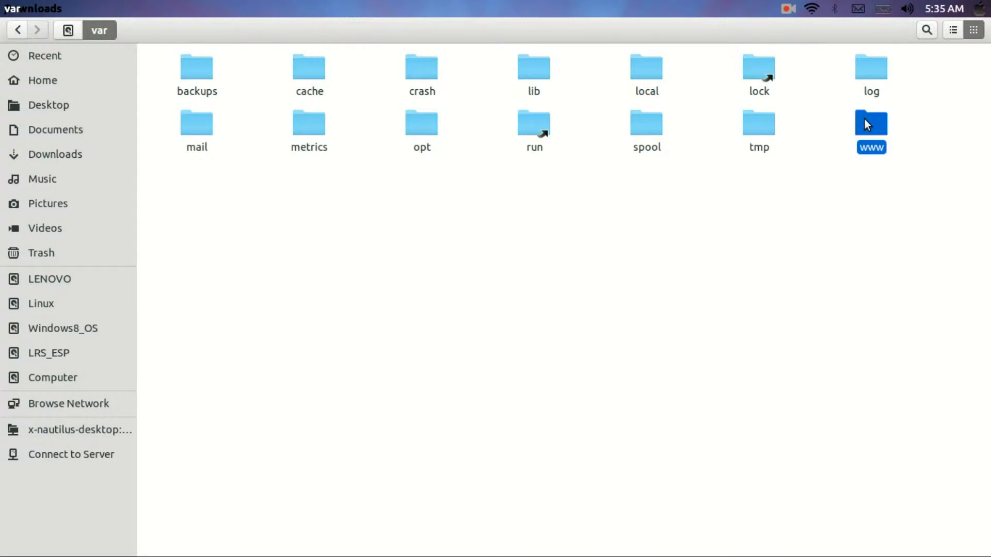
{"action": "double_click", "coordinate": [193, 61]}
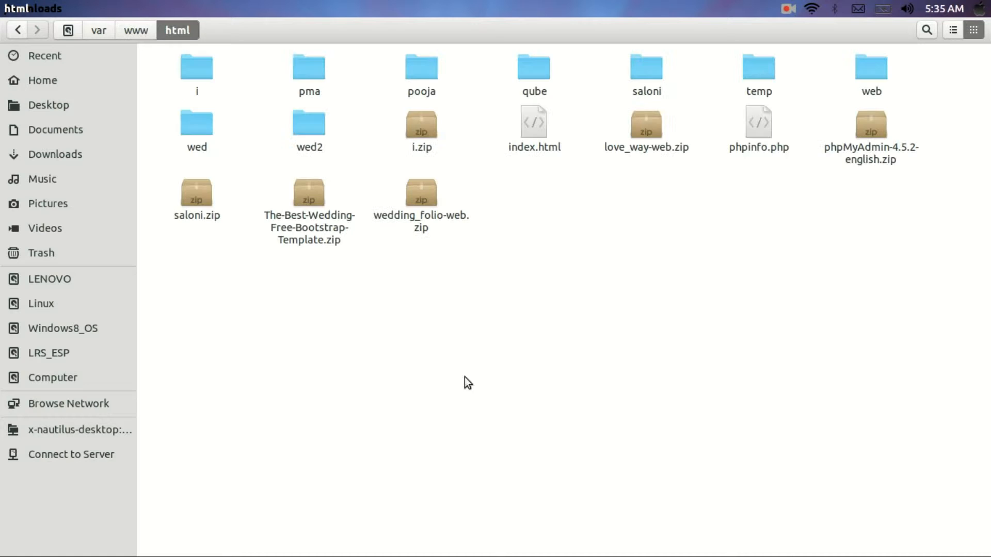
Paste the zip into the html folder and extract it there
{"action": "right_click", "coordinate": [641, 354]}
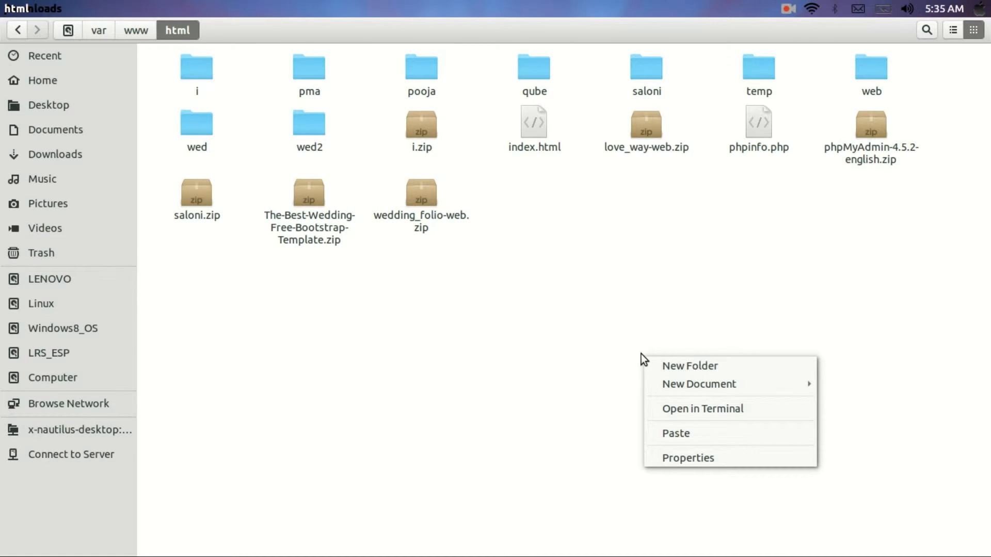
{"action": "left_click", "coordinate": [736, 436]}
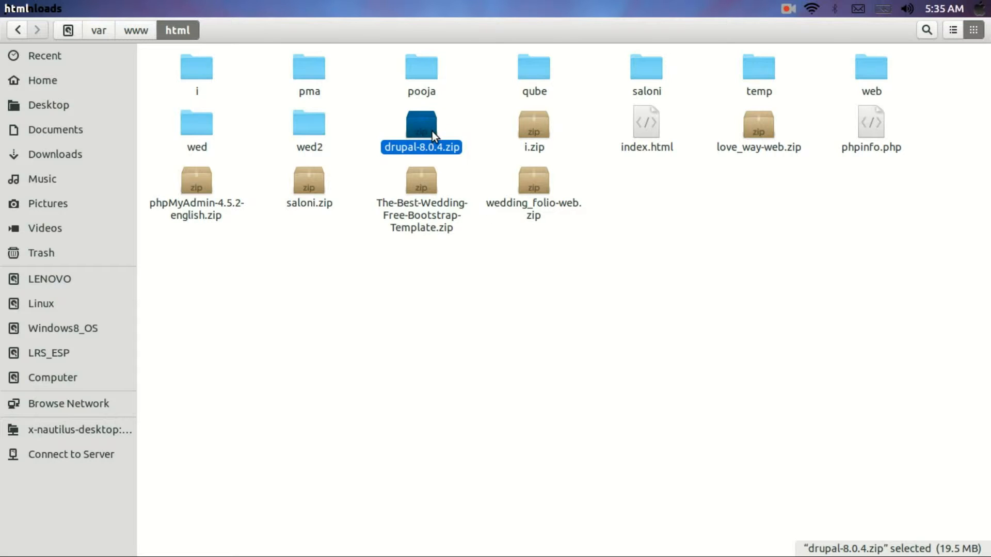
{"action": "left_click", "coordinate": [510, 295]}
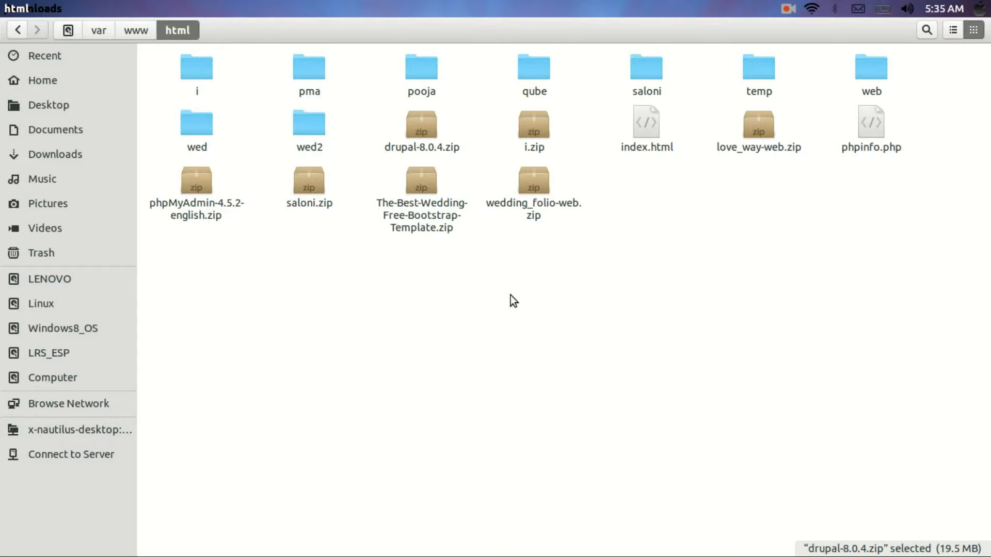
{"action": "right_click", "coordinate": [420, 131]}
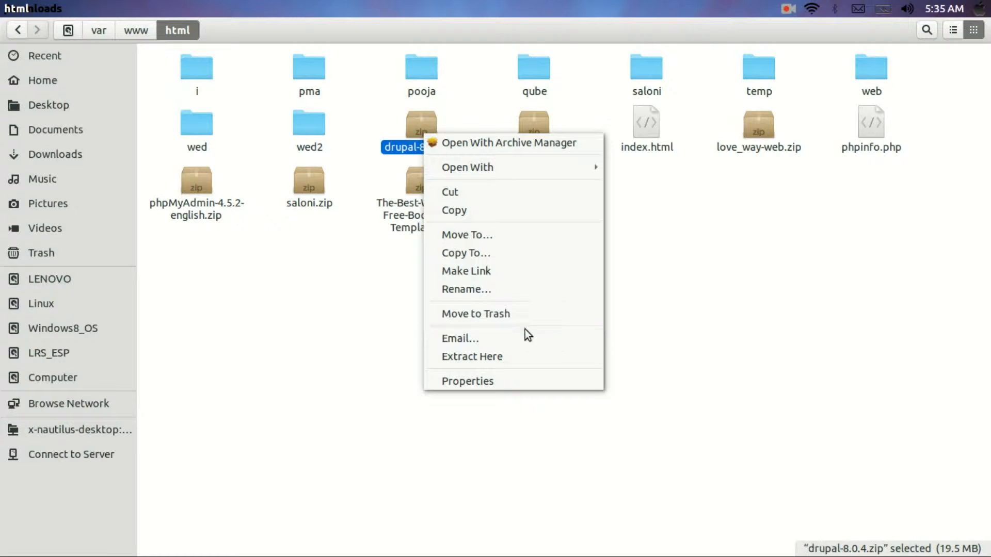
{"action": "left_click", "coordinate": [524, 358]}
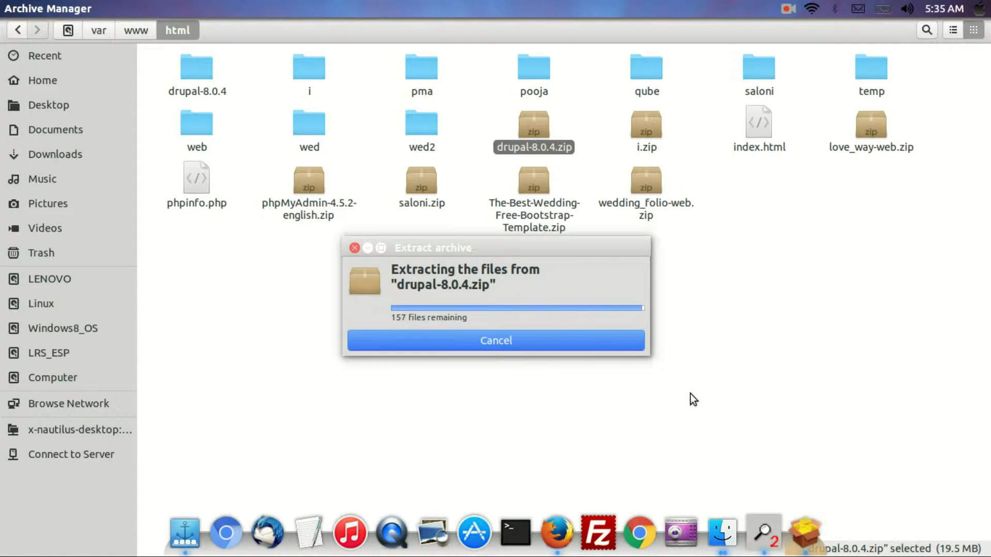
Rename the extracted drupal-8.0.4 folder in /var/www/html to 'drupal'
{"action": "left_click", "coordinate": [200, 71]}
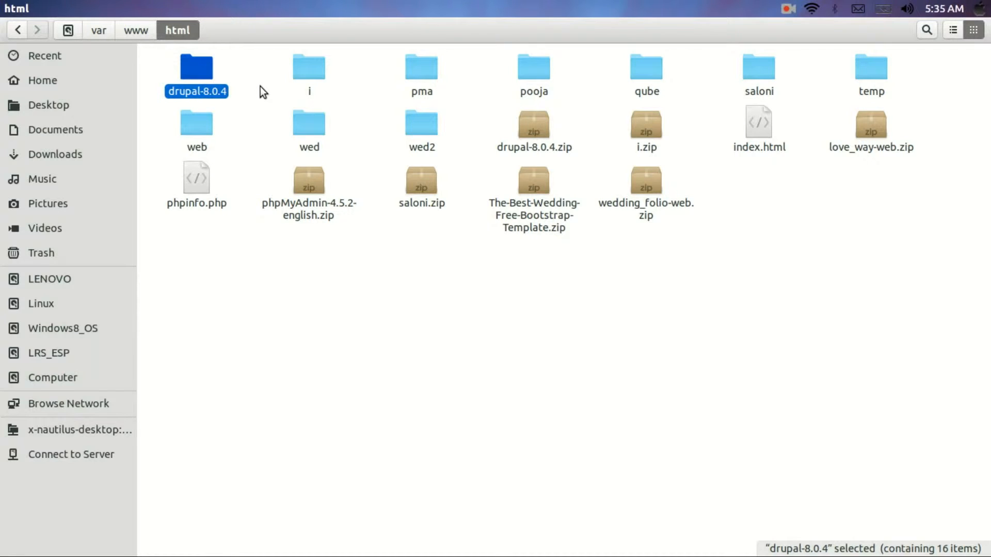
{"action": "right_click", "coordinate": [201, 97]}
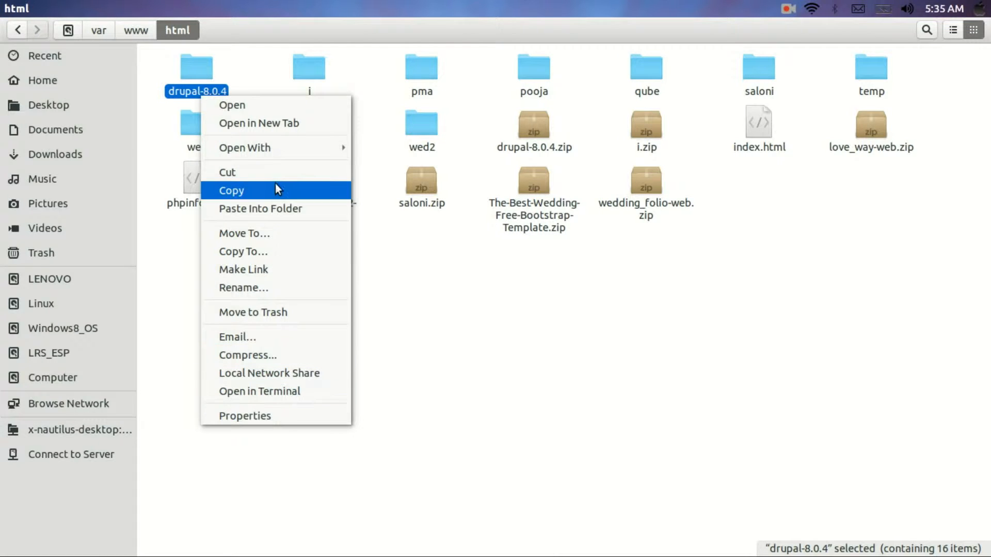
{"action": "left_click", "coordinate": [592, 484]}
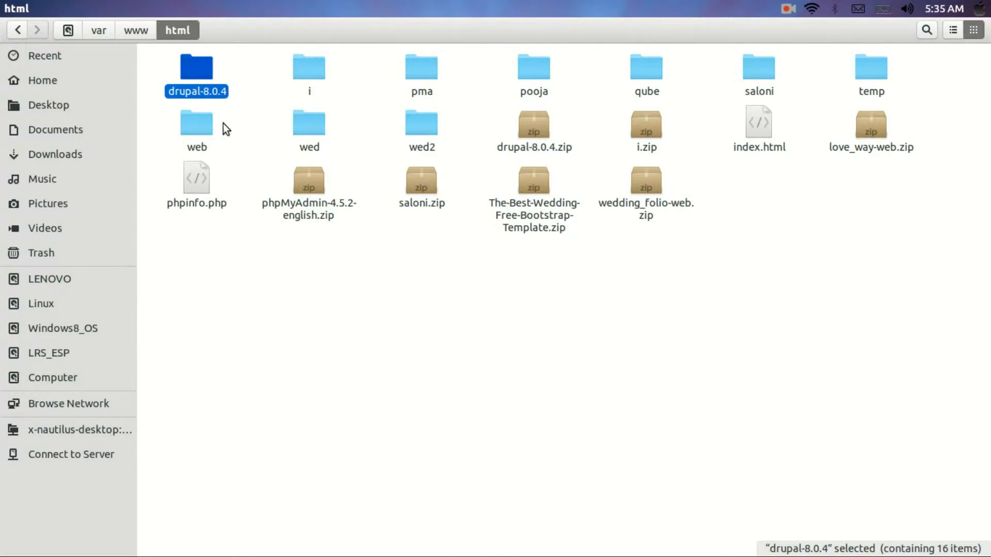
{"action": "right_click", "coordinate": [204, 89]}
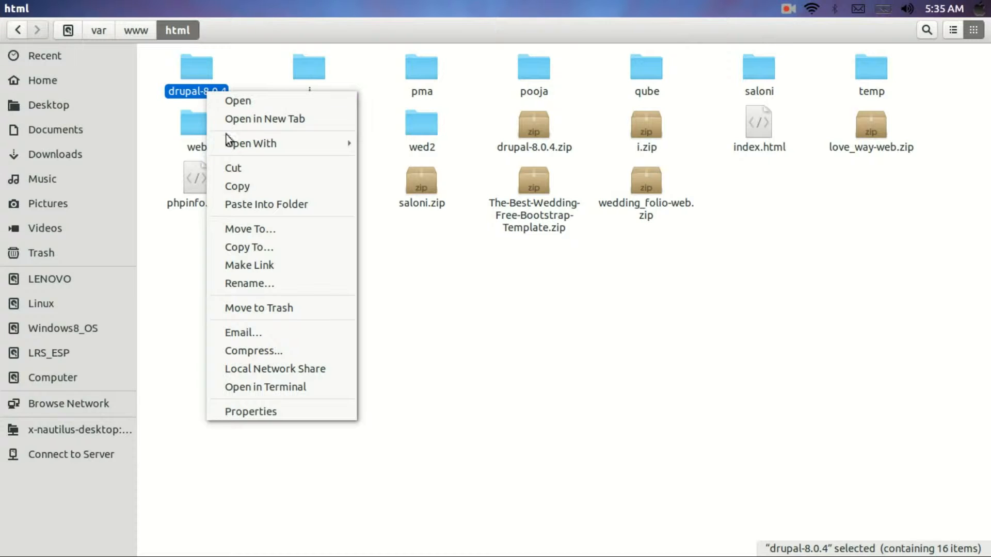
{"action": "left_click", "coordinate": [250, 281]}
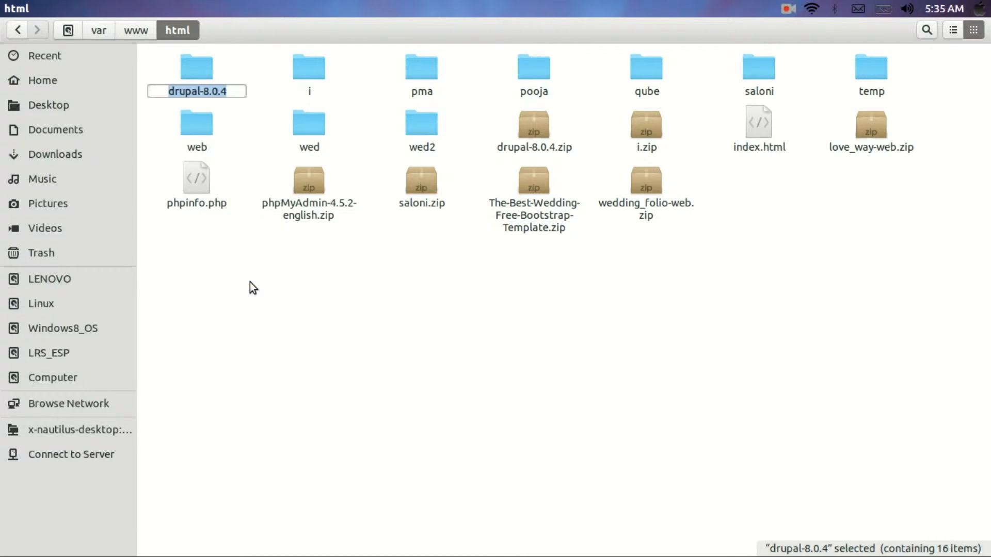
{"action": "type", "text": "dr"}
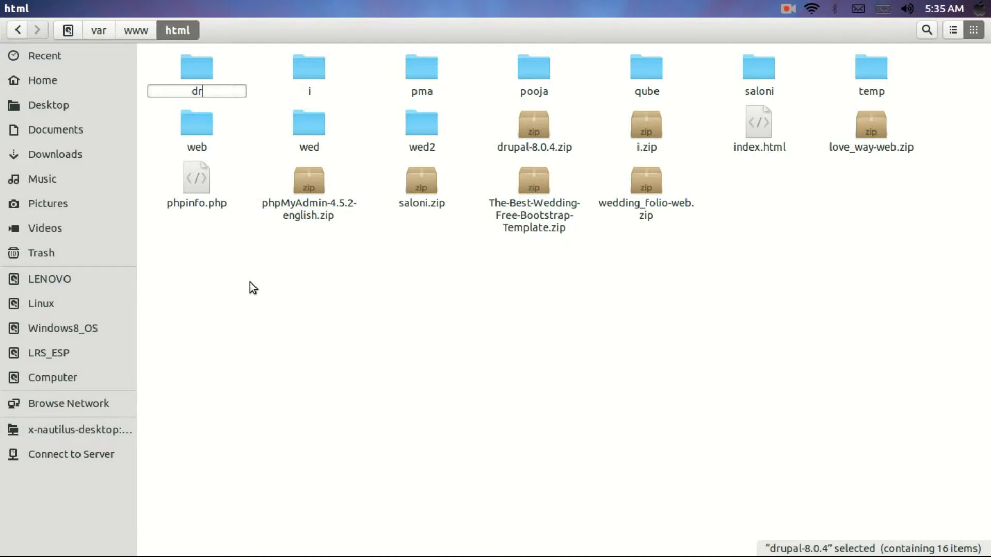
{"action": "type", "text": "upal"}
{"action": "key", "text": "Return"}
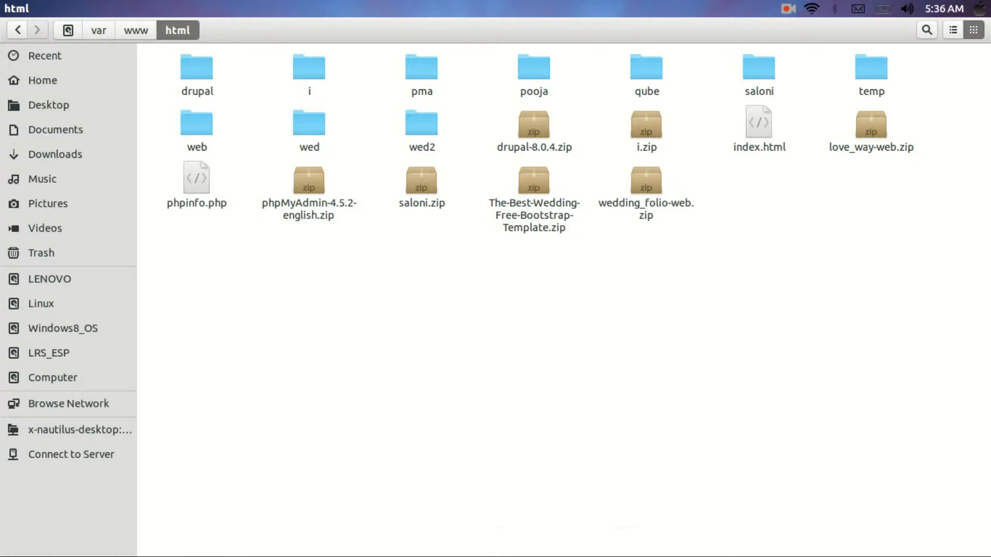
{"action": "mouse_move", "coordinate": [407, 547]}
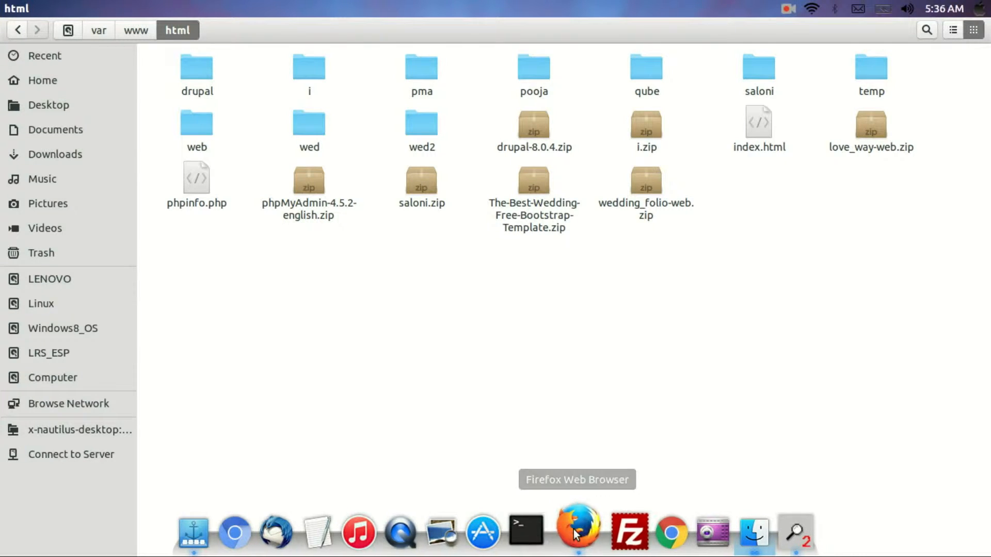
Back in Firefox, load localhost/drupal in a new tab to start the installer
{"action": "mouse_move", "coordinate": [578, 553]}
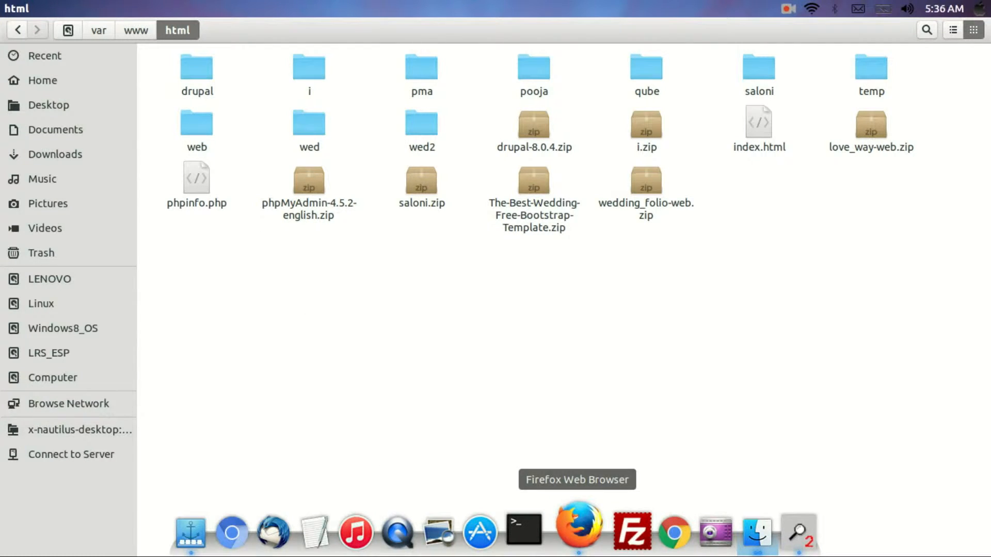
{"action": "key", "text": "super+Tab"}
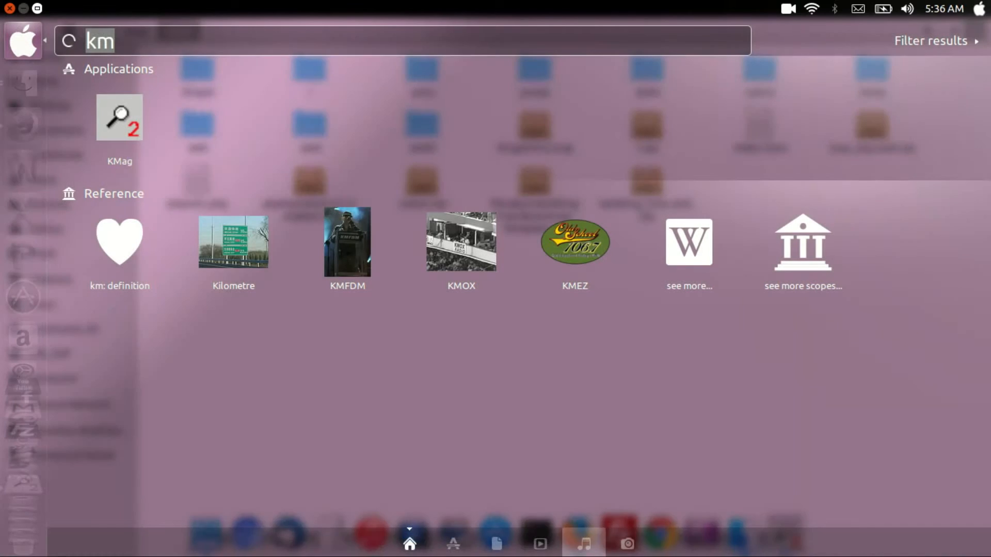
{"action": "key", "text": "alt+Tab"}
{"action": "key", "text": "alt+Tab"}
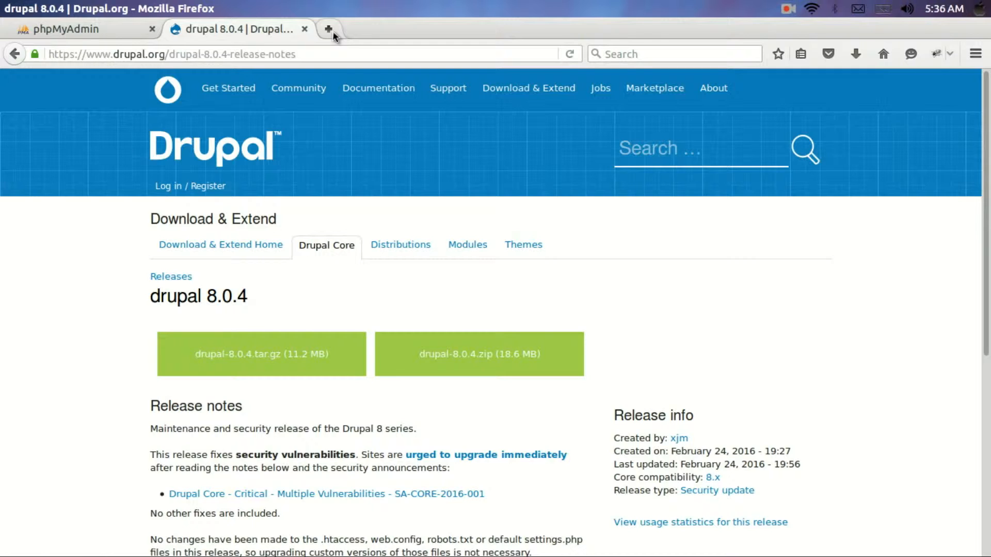
{"action": "left_click", "coordinate": [328, 29]}
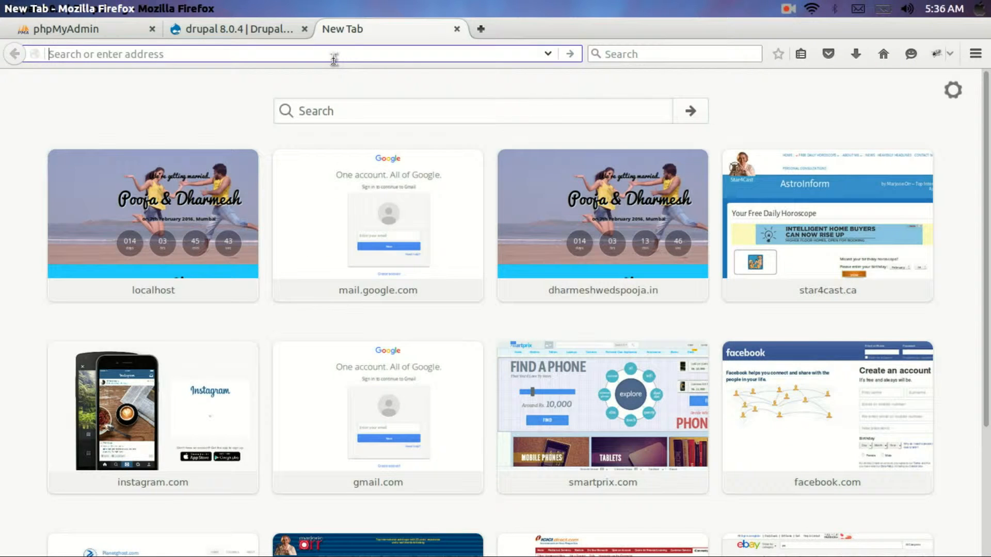
{"action": "type", "text": "localhost/"}
{"action": "key", "text": "Escape"}
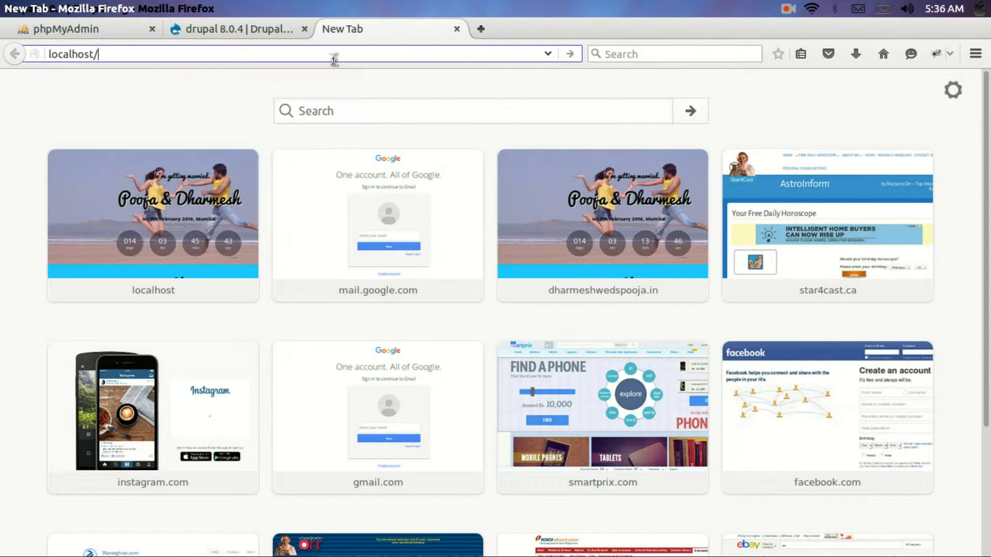
{"action": "type", "text": "drupal"}
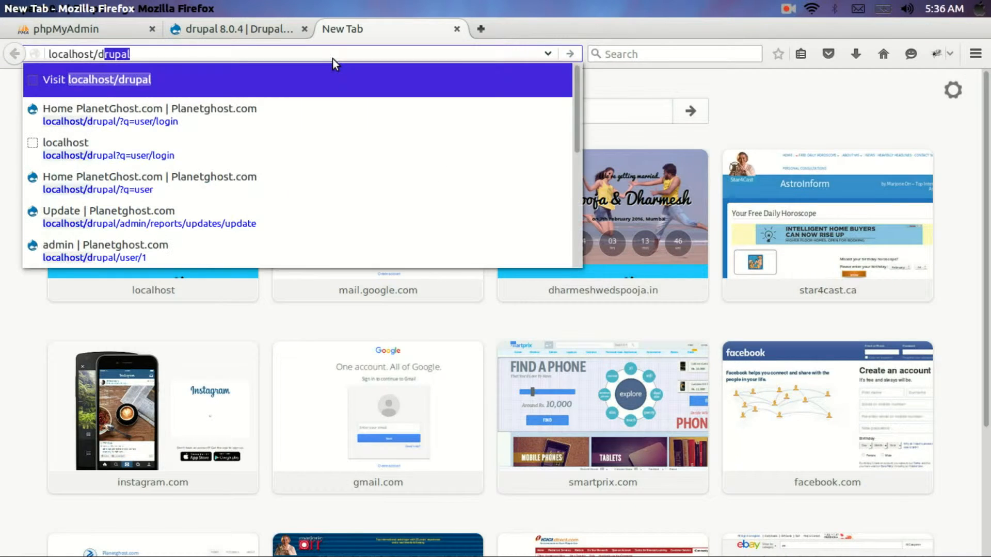
{"action": "key", "text": "Return"}
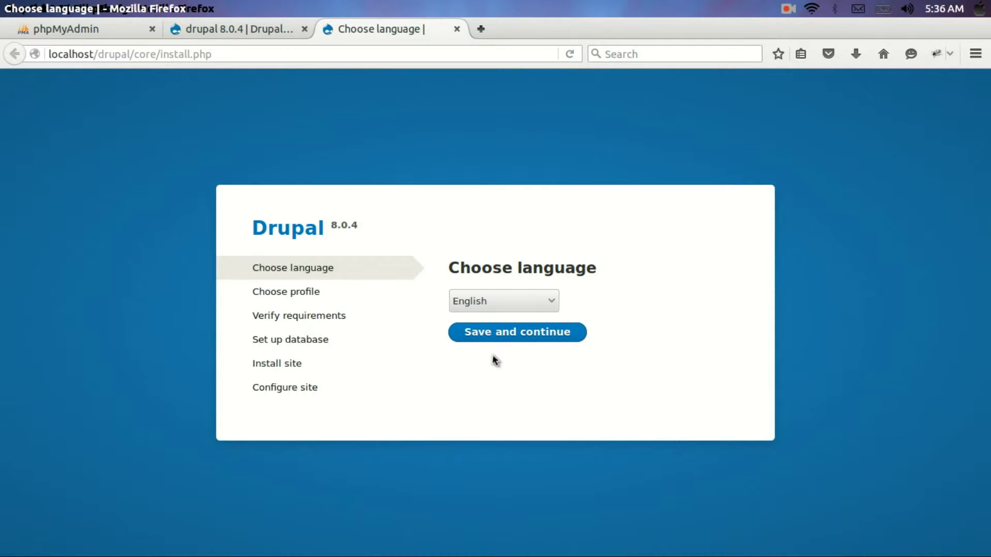
Keep English as the installer language and choose the Standard installation profile
{"action": "left_click", "coordinate": [536, 304]}
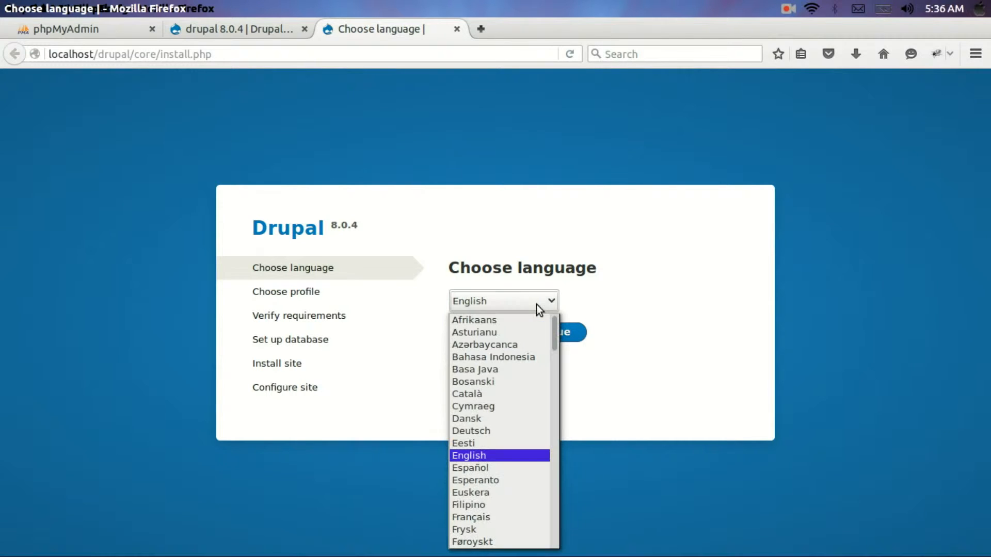
{"action": "left_click", "coordinate": [537, 305]}
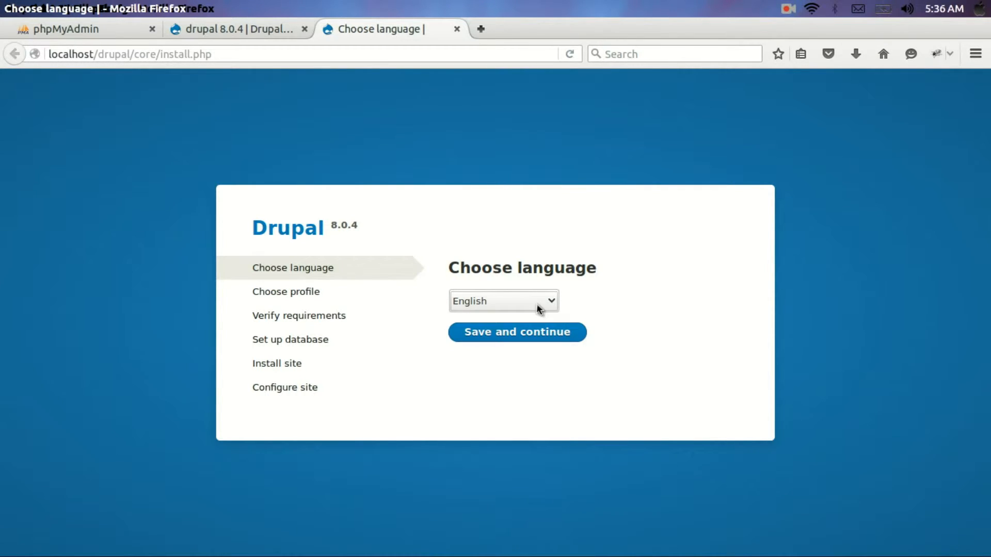
{"action": "left_click", "coordinate": [540, 344]}
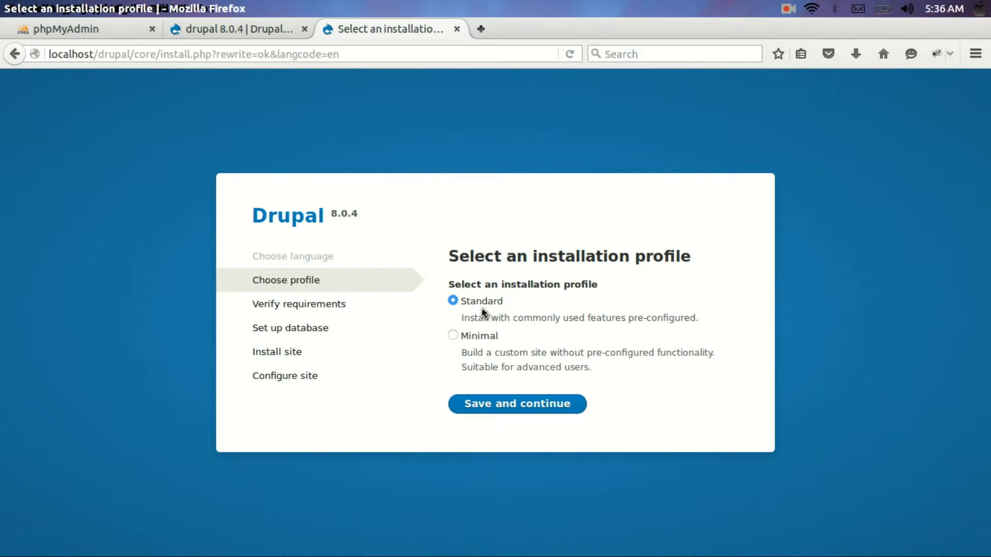
{"action": "left_click", "coordinate": [504, 405]}
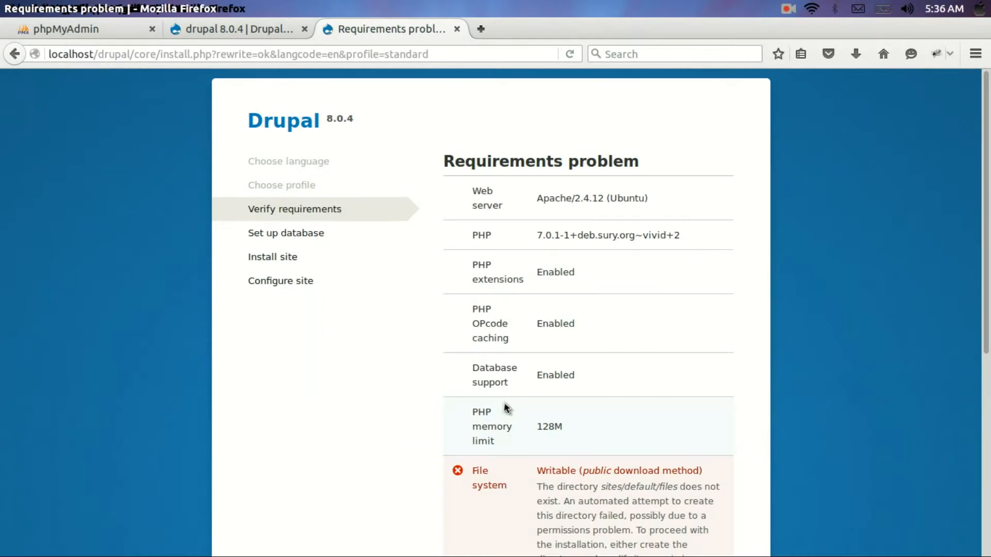
Review the Requirements problem list, which reports the missing settings file
{"action": "scroll", "coordinate": [634, 263], "scroll_direction": "down", "scroll_amount": 6}
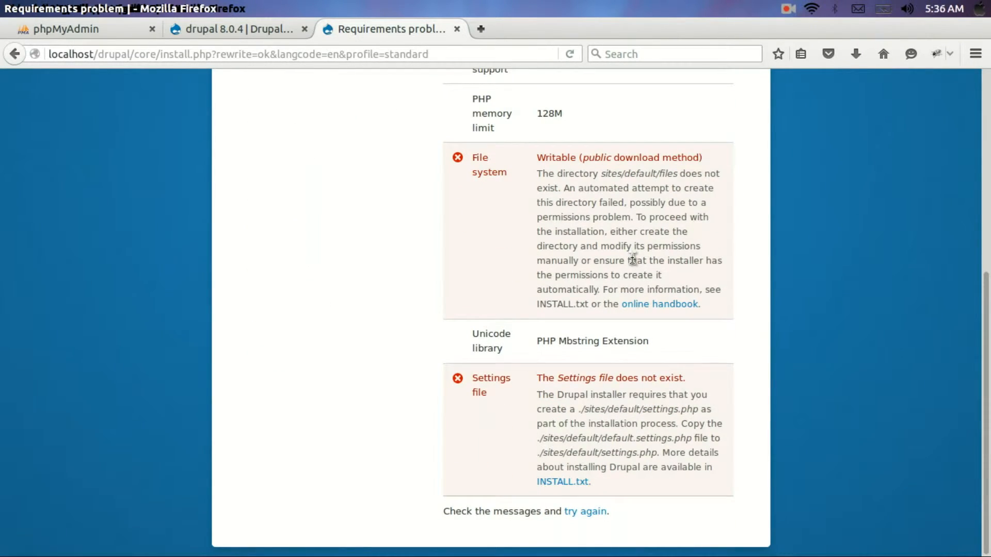
{"action": "scroll", "coordinate": [633, 260], "scroll_direction": "up", "scroll_amount": 5}
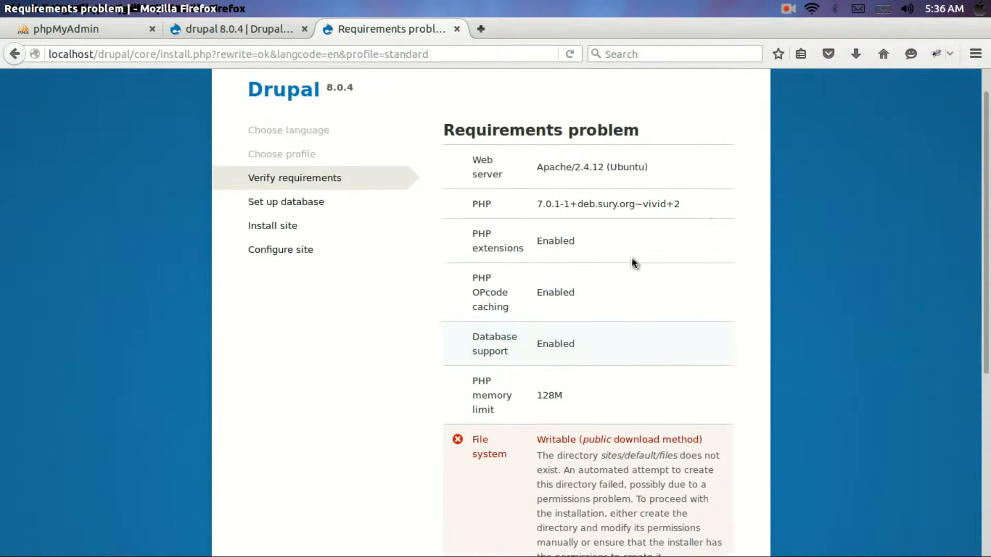
{"action": "scroll", "coordinate": [634, 263], "scroll_direction": "up", "scroll_amount": 2}
{"action": "scroll", "coordinate": [634, 263], "scroll_direction": "down", "scroll_amount": 1}
{"action": "scroll", "coordinate": [633, 263], "scroll_direction": "up", "scroll_amount": 1}
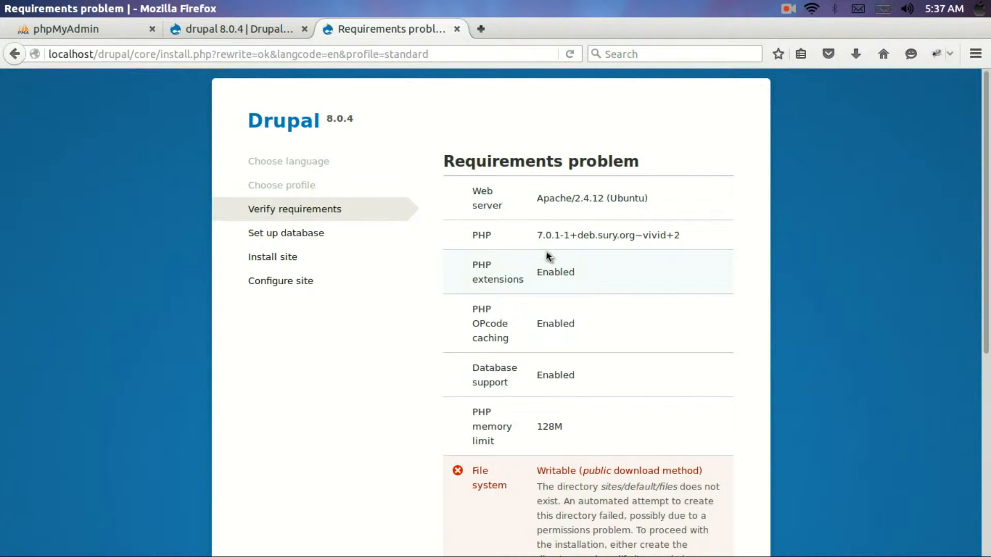
{"action": "scroll", "coordinate": [558, 313], "scroll_direction": "down", "scroll_amount": 1}
{"action": "scroll", "coordinate": [557, 312], "scroll_direction": "down", "scroll_amount": 5}
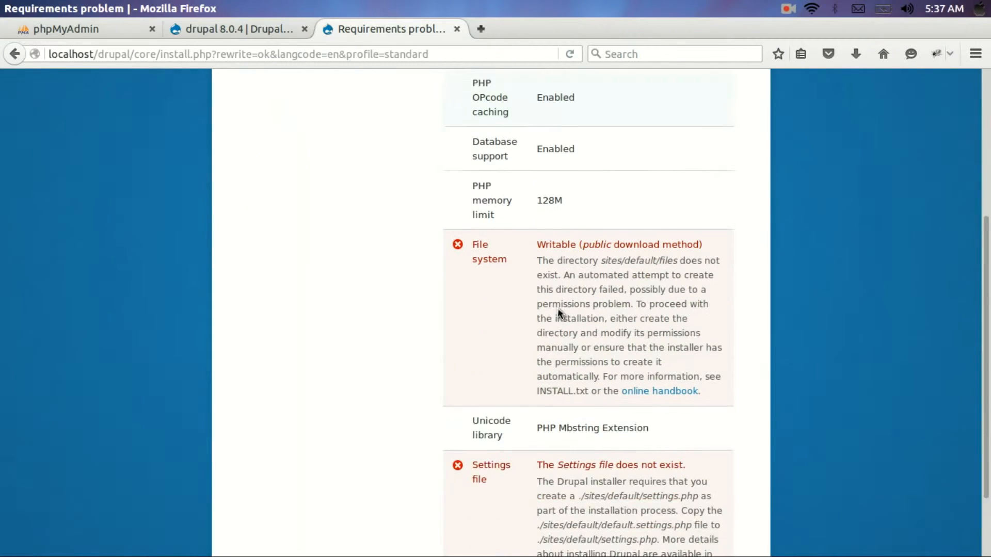
{"action": "scroll", "coordinate": [558, 310], "scroll_direction": "down", "scroll_amount": 2}
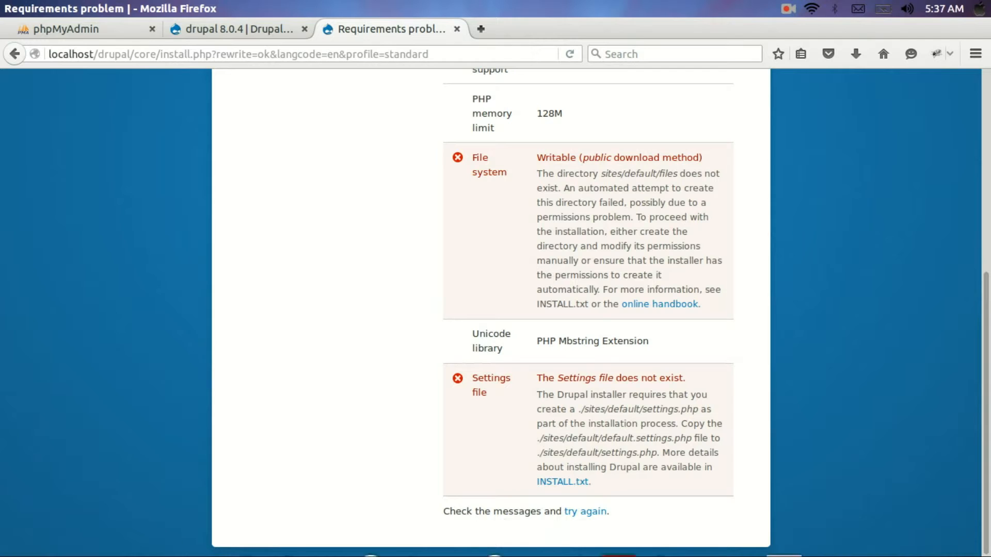
{"action": "left_click", "coordinate": [787, 10]}
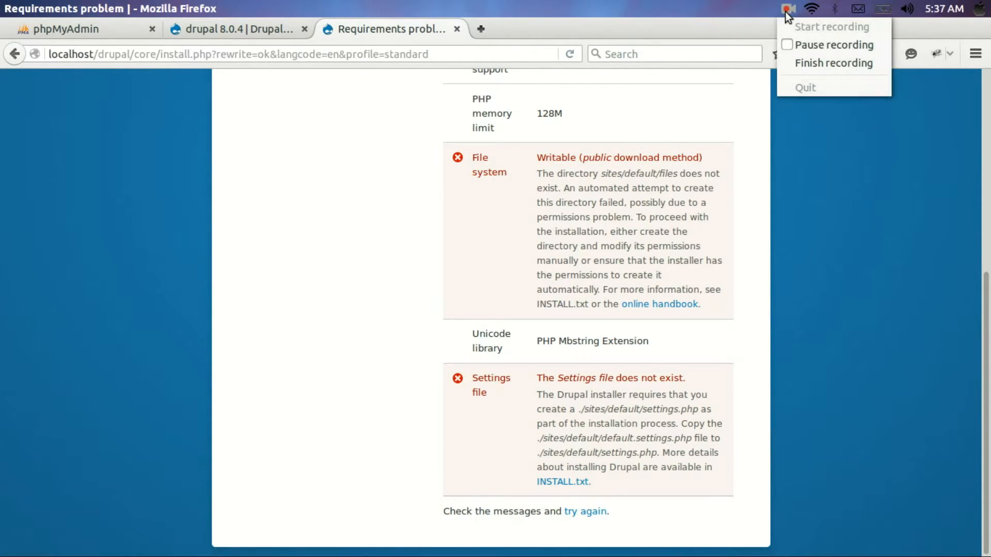
{"action": "left_click", "coordinate": [799, 46]}
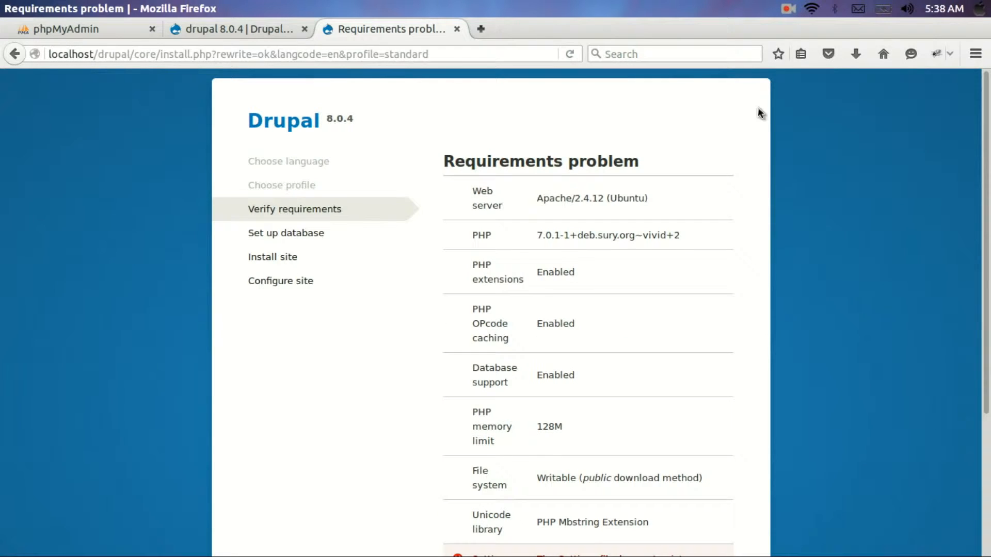
{"action": "scroll", "coordinate": [729, 202], "scroll_direction": "down", "scroll_amount": 5}
{"action": "right_click", "coordinate": [729, 202]}
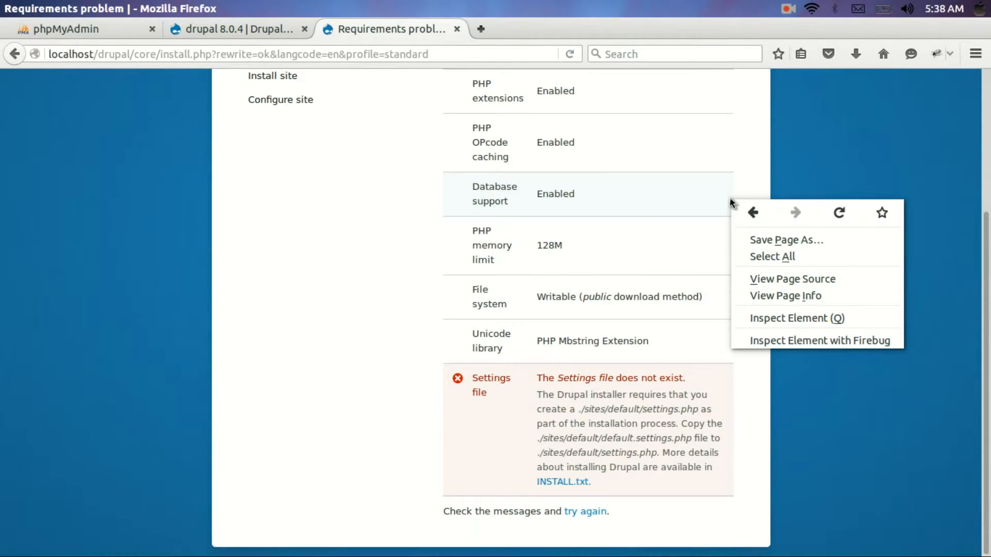
{"action": "left_click", "coordinate": [744, 168]}
{"action": "double_click", "coordinate": [745, 169]}
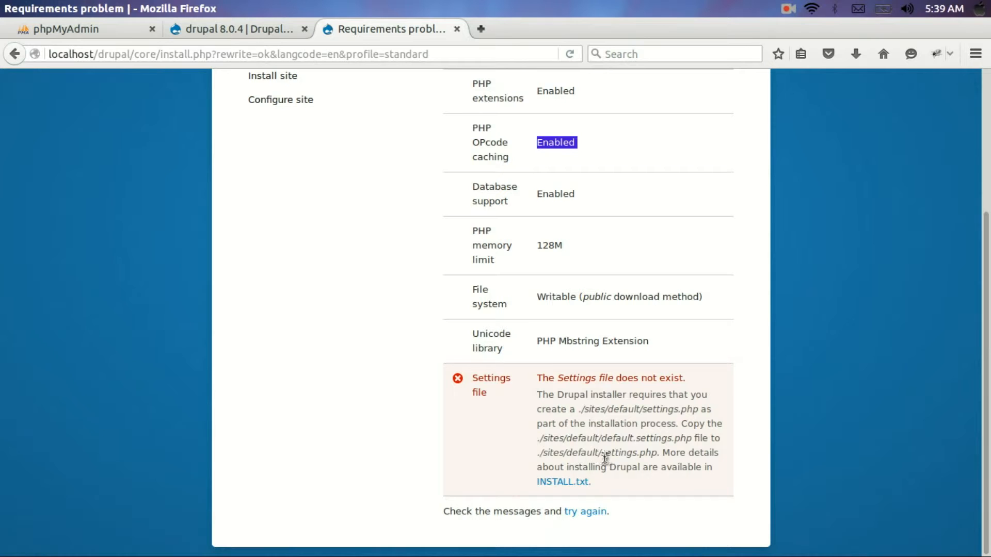
{"action": "mouse_move", "coordinate": [620, 555]}
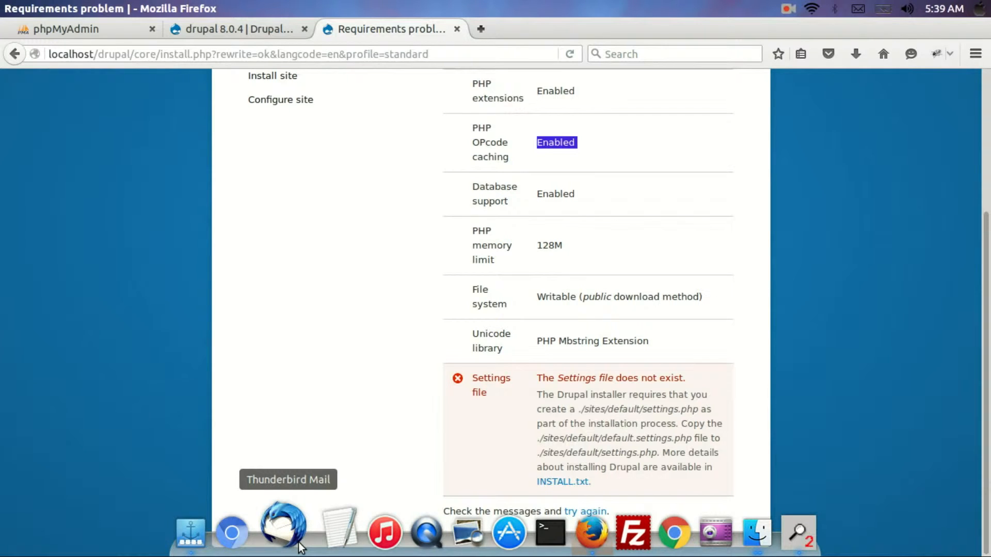
{"action": "key", "text": "alt+Tab"}
In Files, browse from the filesystem root to /var/www/html/drupal/sites/default
{"action": "key", "text": "alt+Tab"}
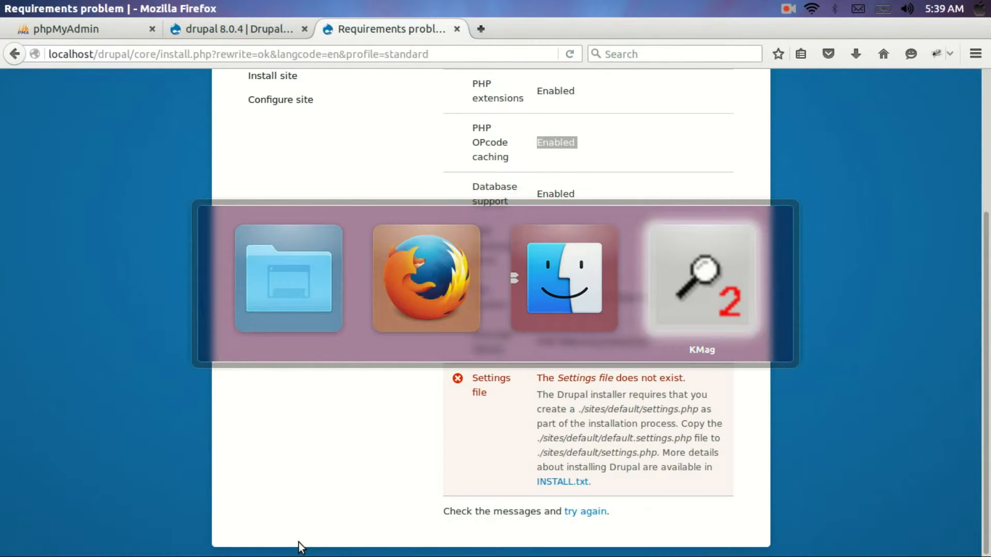
{"action": "key", "text": "alt+Tab"}
{"action": "key", "text": "alt+Tab"}
{"action": "key", "text": "alt+Tab"}
{"action": "key", "text": "alt+Tab"}
{"action": "key", "text": "alt+Tab"}
{"action": "key", "text": "alt+Tab"}
{"action": "key", "text": "alt+Tab"}
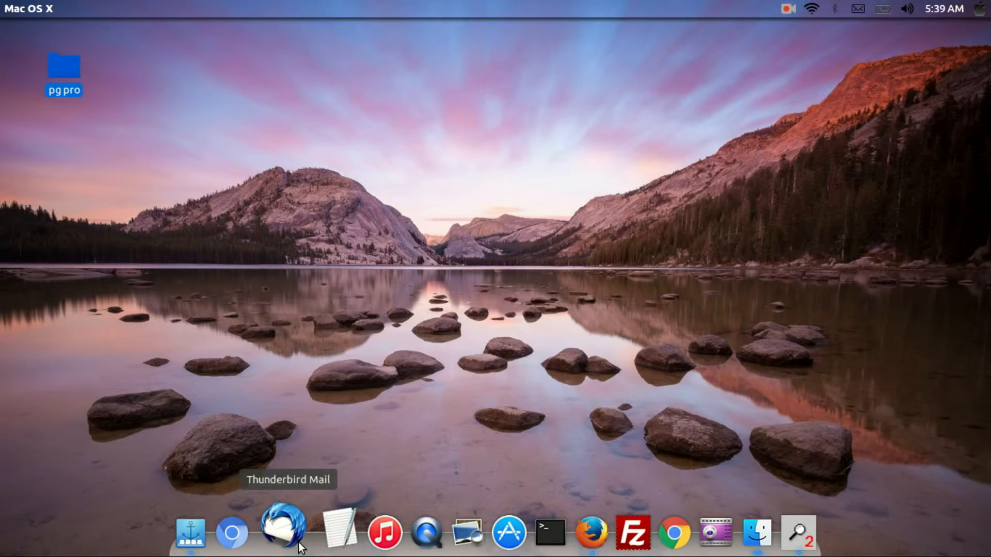
{"action": "double_click", "coordinate": [64, 55]}
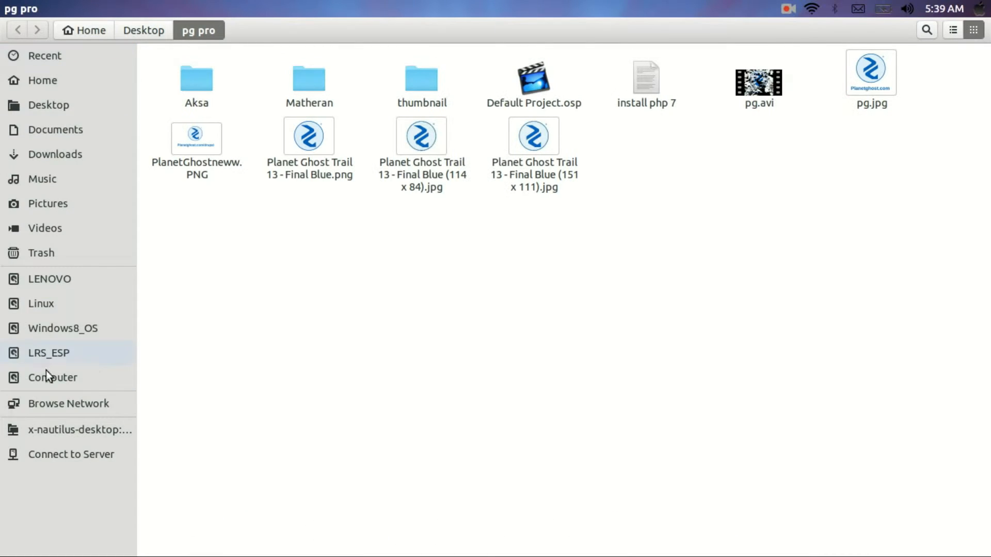
{"action": "left_click", "coordinate": [48, 379]}
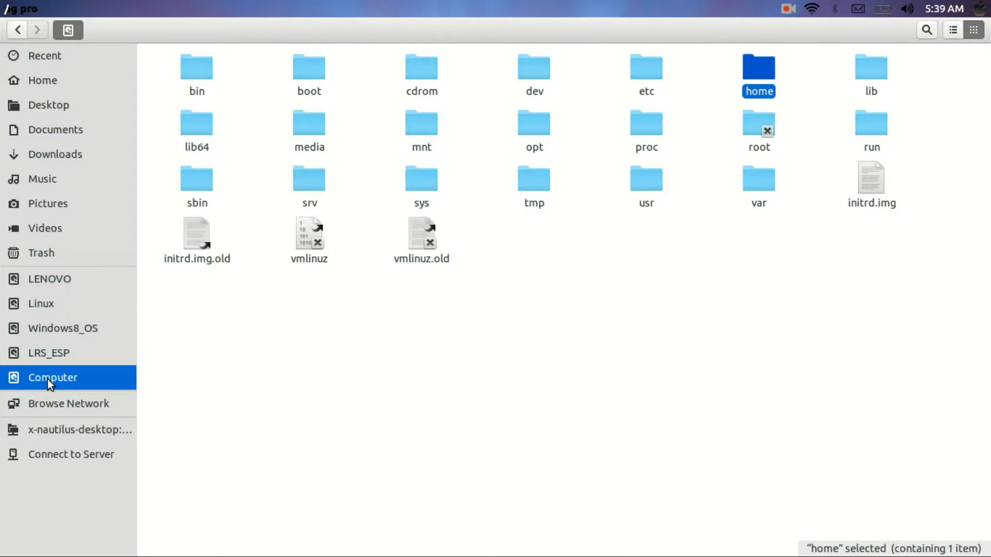
{"action": "double_click", "coordinate": [757, 190]}
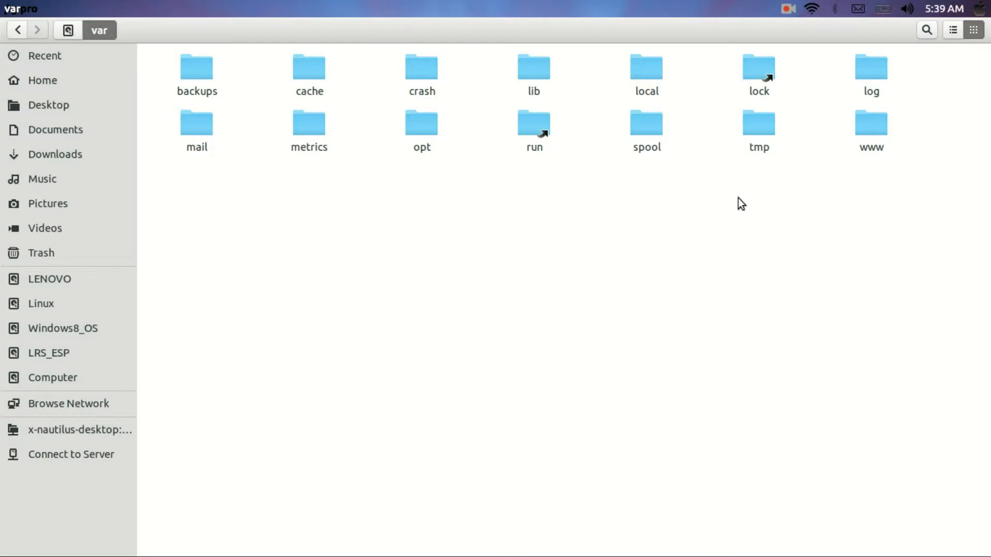
{"action": "double_click", "coordinate": [856, 136]}
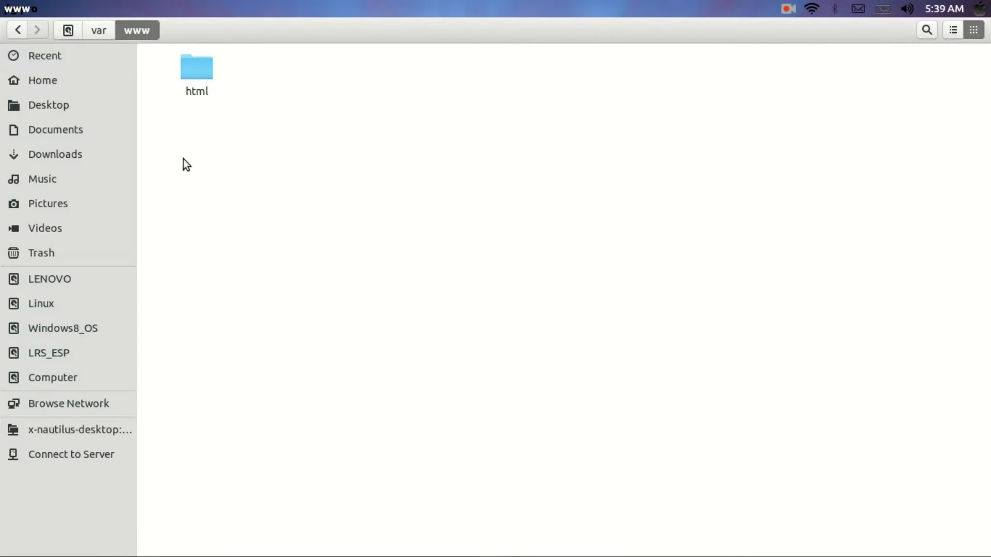
{"action": "double_click", "coordinate": [200, 85]}
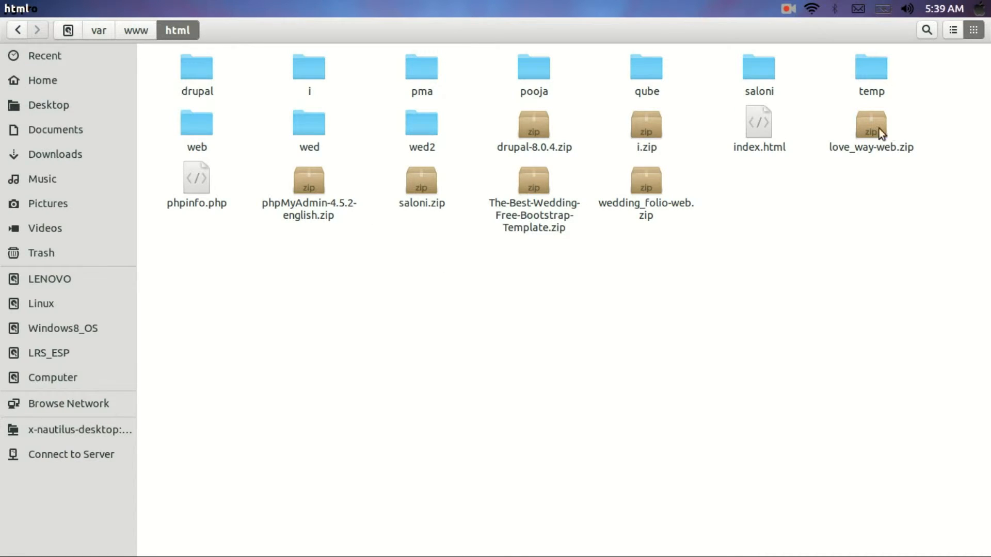
{"action": "double_click", "coordinate": [192, 78]}
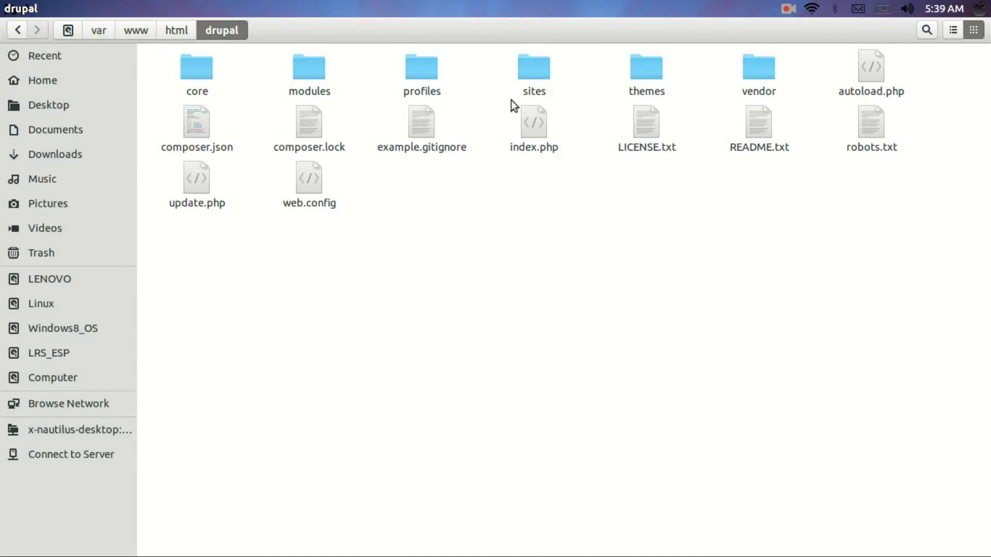
{"action": "double_click", "coordinate": [545, 71]}
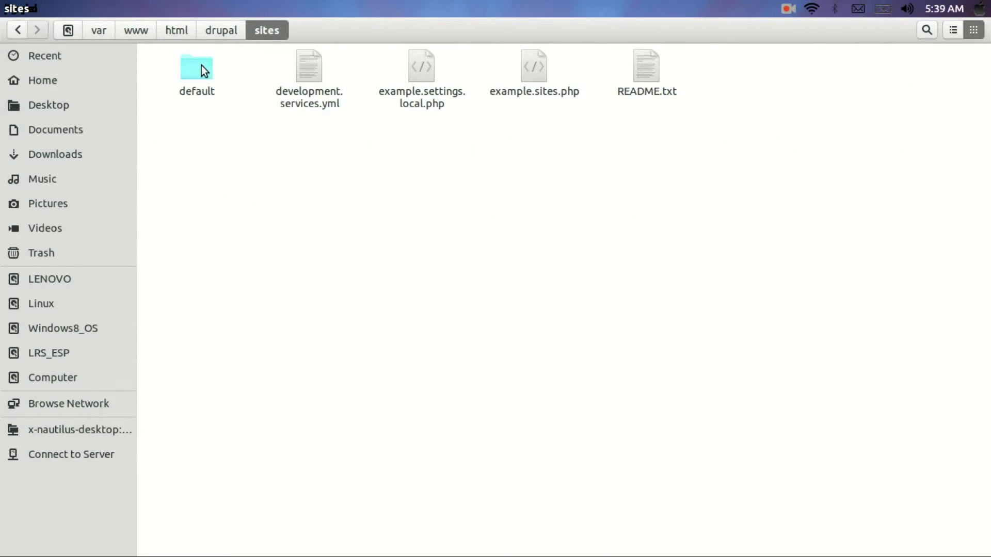
{"action": "double_click", "coordinate": [202, 67]}
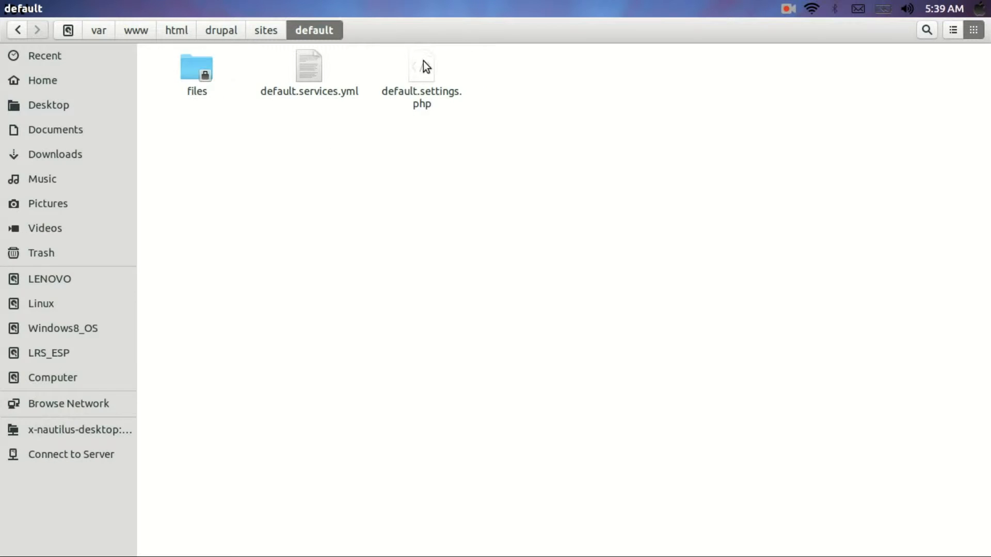
Duplicate default.settings.php inside the sites/default folder
{"action": "left_click", "coordinate": [423, 66]}
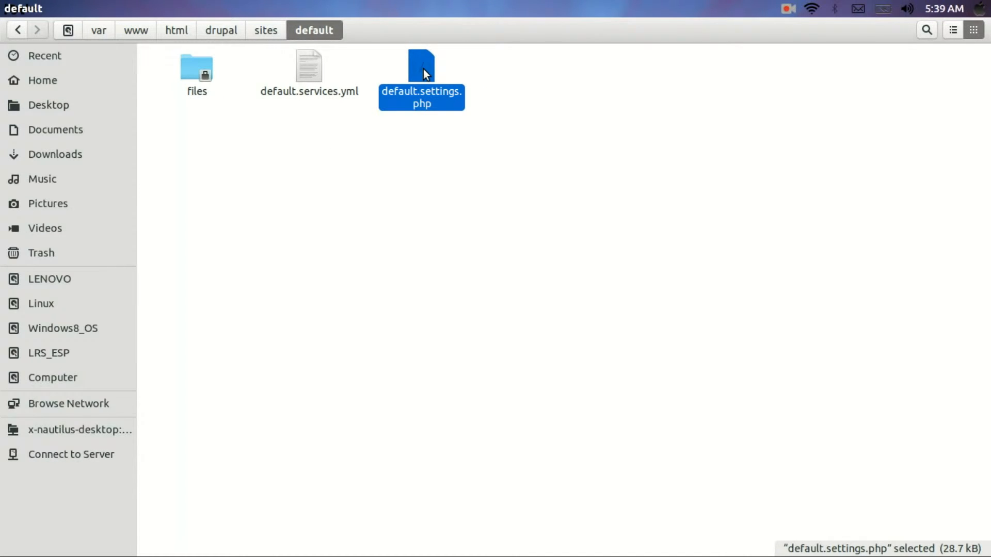
{"action": "right_click", "coordinate": [423, 70]}
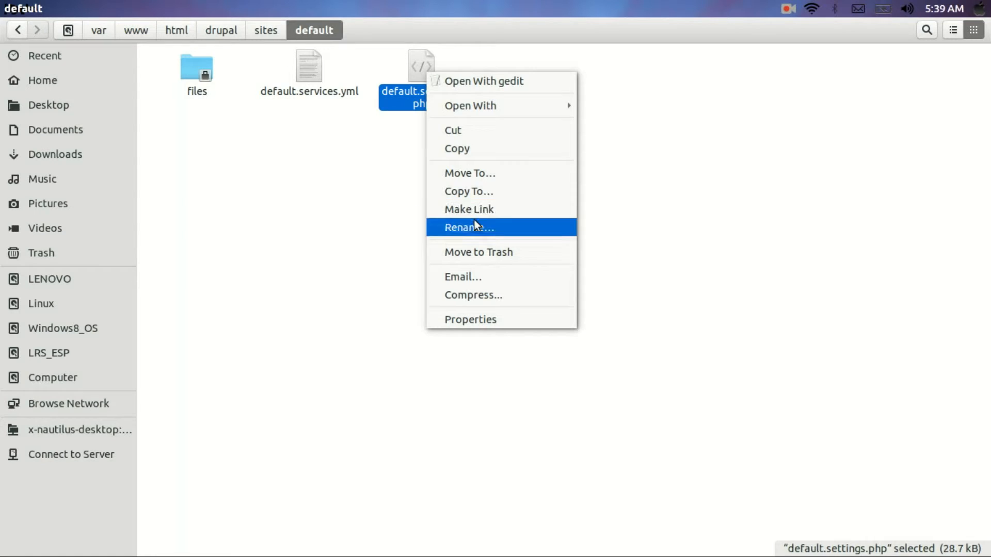
{"action": "left_click", "coordinate": [488, 151]}
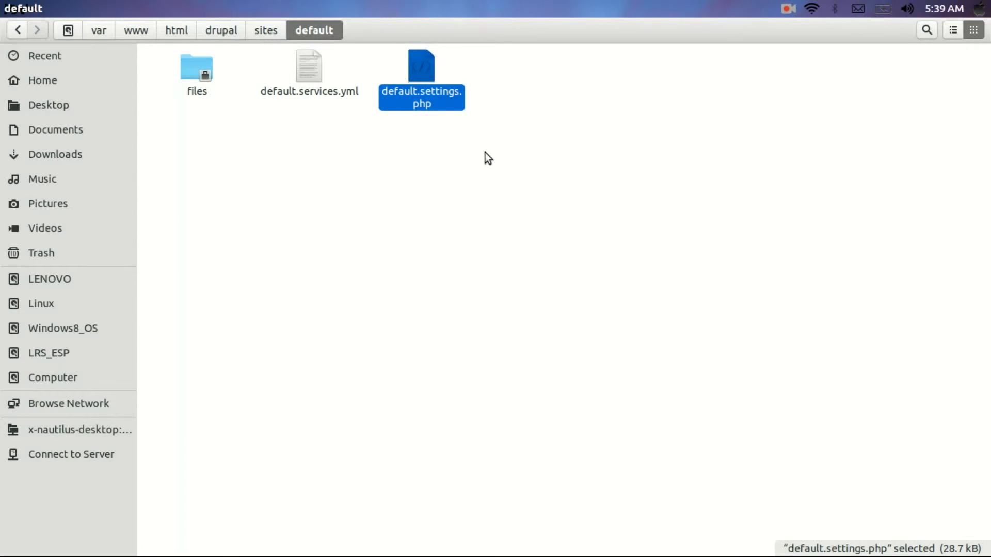
{"action": "left_click", "coordinate": [483, 153]}
{"action": "right_click", "coordinate": [486, 159]}
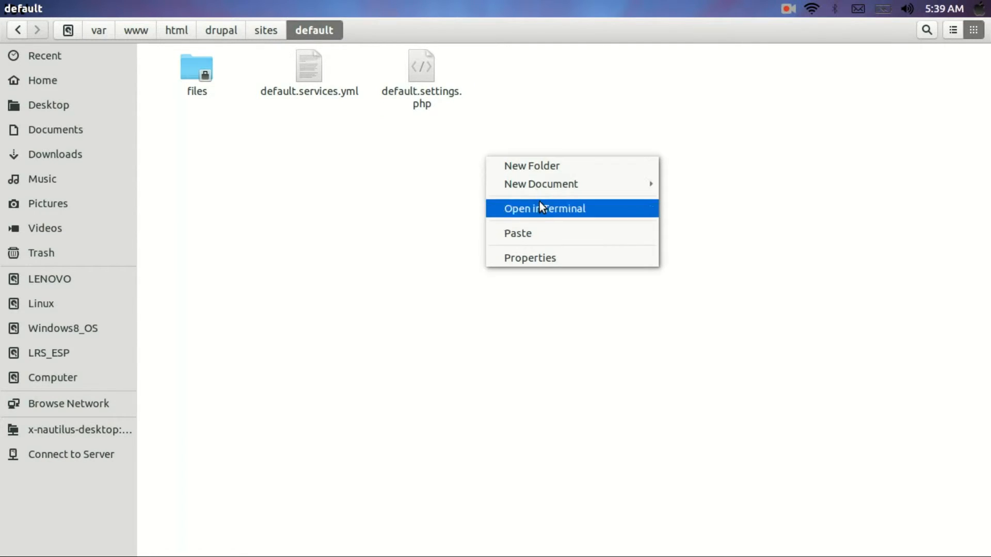
{"action": "left_click", "coordinate": [542, 230]}
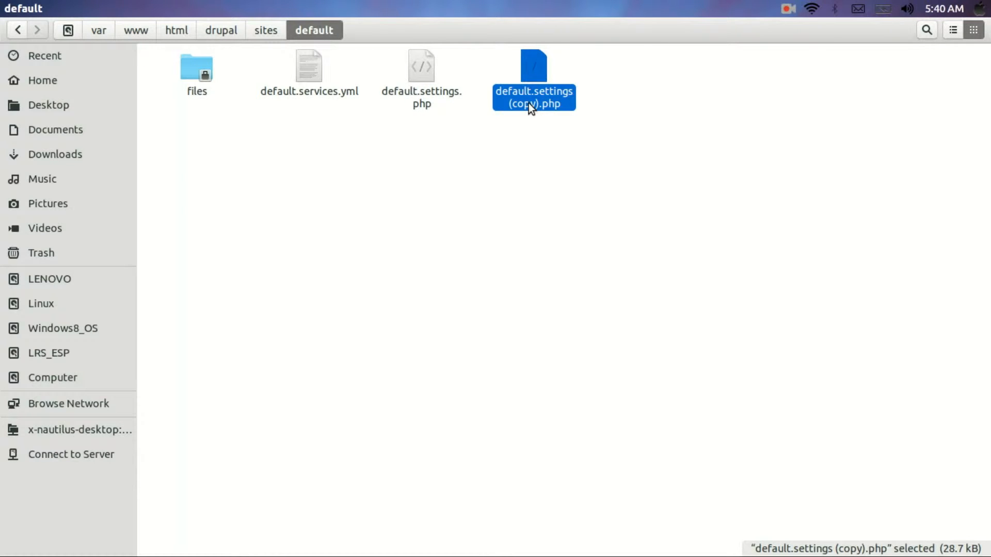
Rename the copied file to settings.php
{"action": "right_click", "coordinate": [528, 108]}
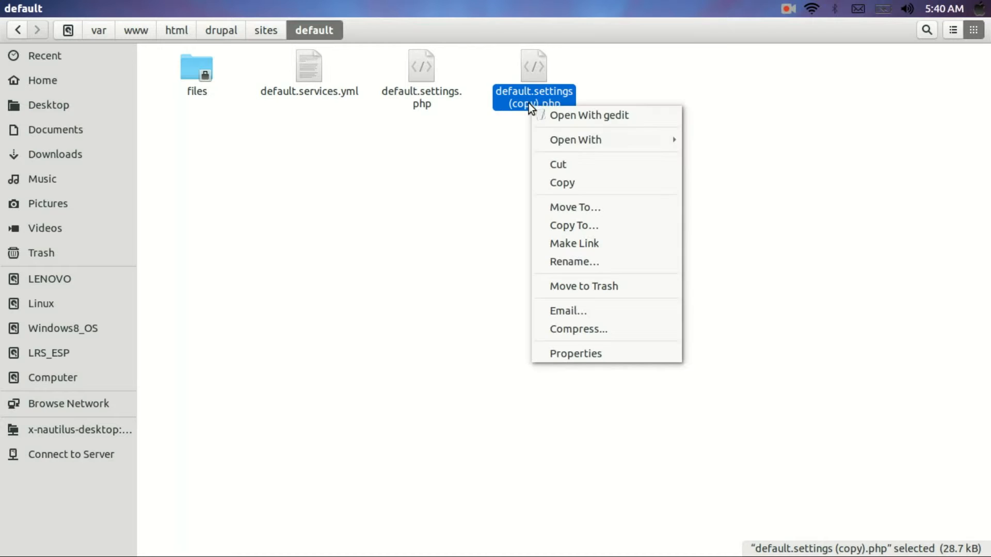
{"action": "left_click", "coordinate": [582, 261]}
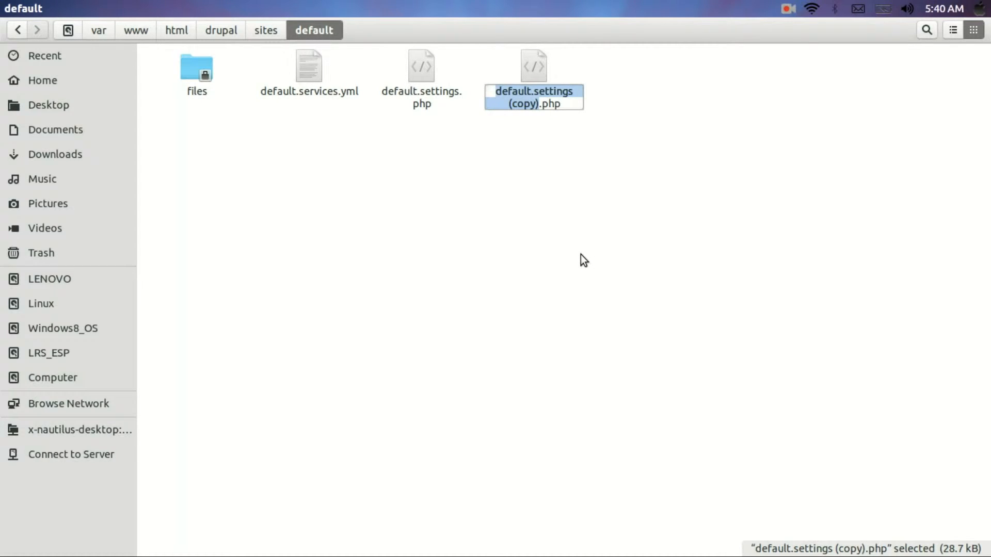
{"action": "key", "text": "Right"}
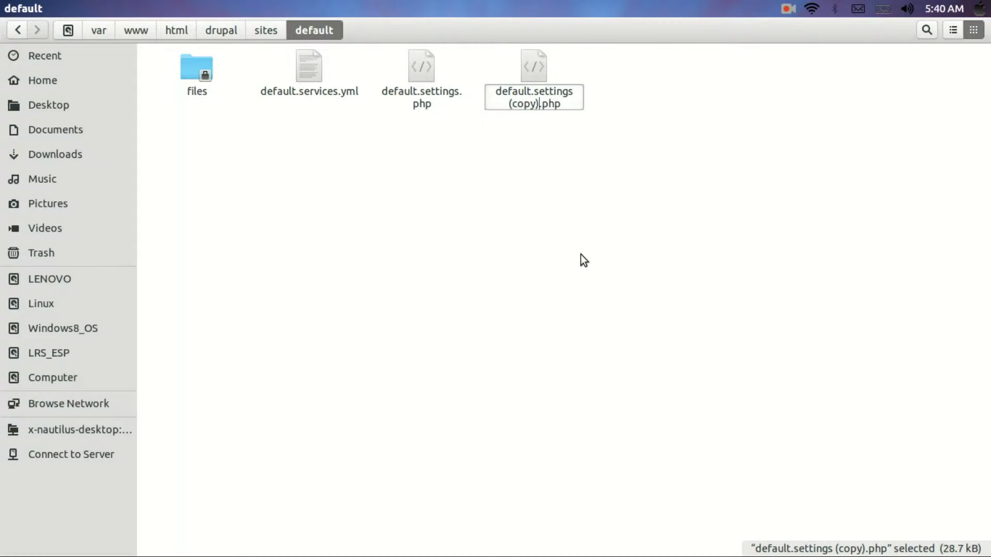
{"action": "key", "text": "BackSpace"}
{"action": "key", "text": "BackSpace"}
{"action": "key", "text": "BackSpace"}
{"action": "key", "text": "BackSpace"}
{"action": "key", "text": "BackSpace"}
{"action": "key", "text": "BackSpace"}
{"action": "key", "text": "BackSpace"}
{"action": "key", "text": "BackSpace"}
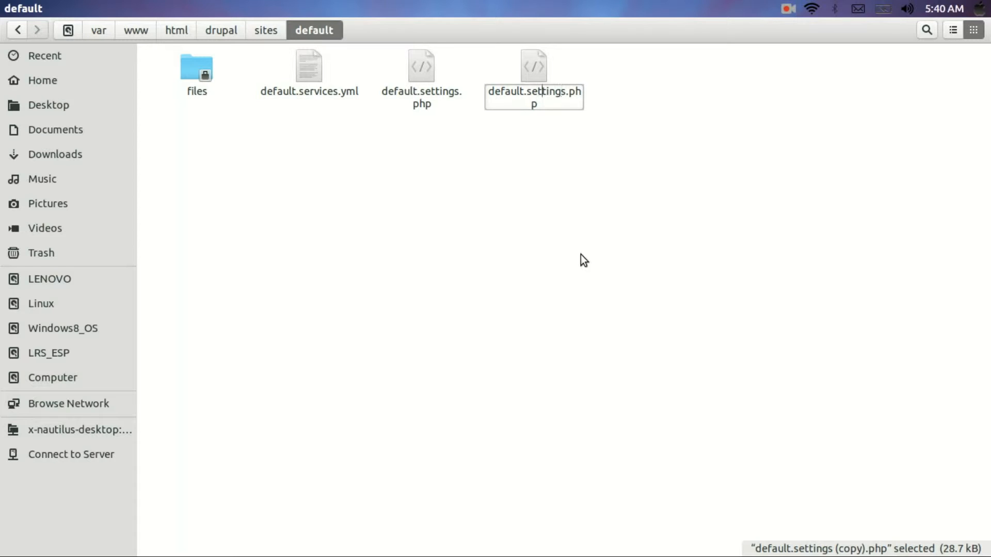
{"action": "key", "text": "BackSpace"}
{"action": "key", "text": "BackSpace"}
{"action": "key", "text": "BackSpace"}
{"action": "key", "text": "BackSpace"}
{"action": "key", "text": "BackSpace"}
{"action": "key", "text": "BackSpace"}
{"action": "key", "text": "BackSpace"}
{"action": "key", "text": "BackSpace"}
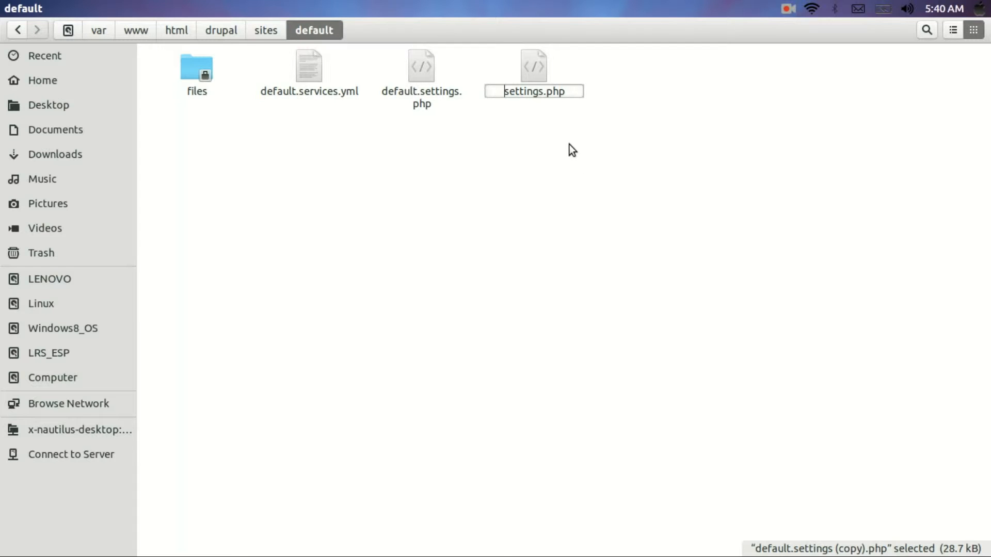
{"action": "key", "text": "Return"}
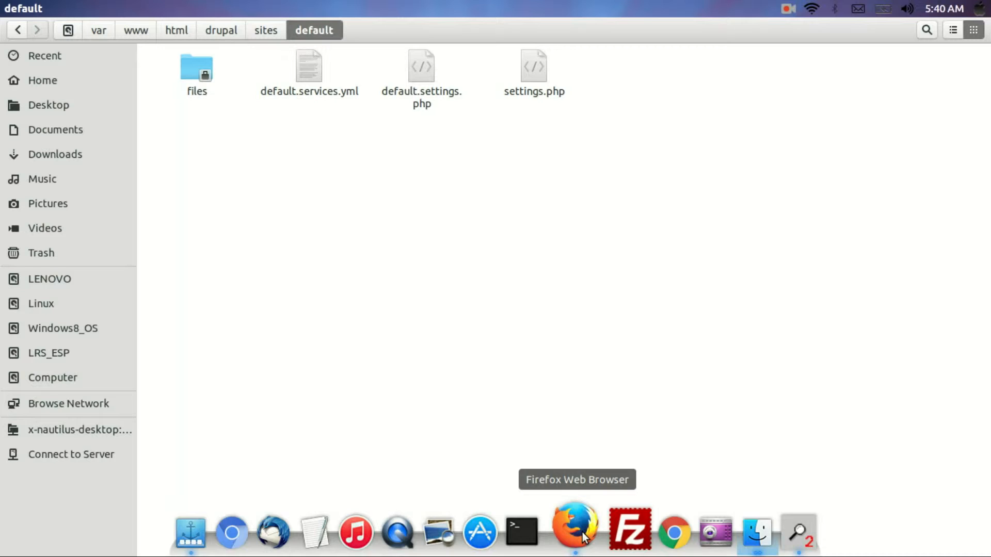
Retry the requirements check in Firefox and scroll to the 'settings file not writable' error
{"action": "left_click", "coordinate": [582, 532]}
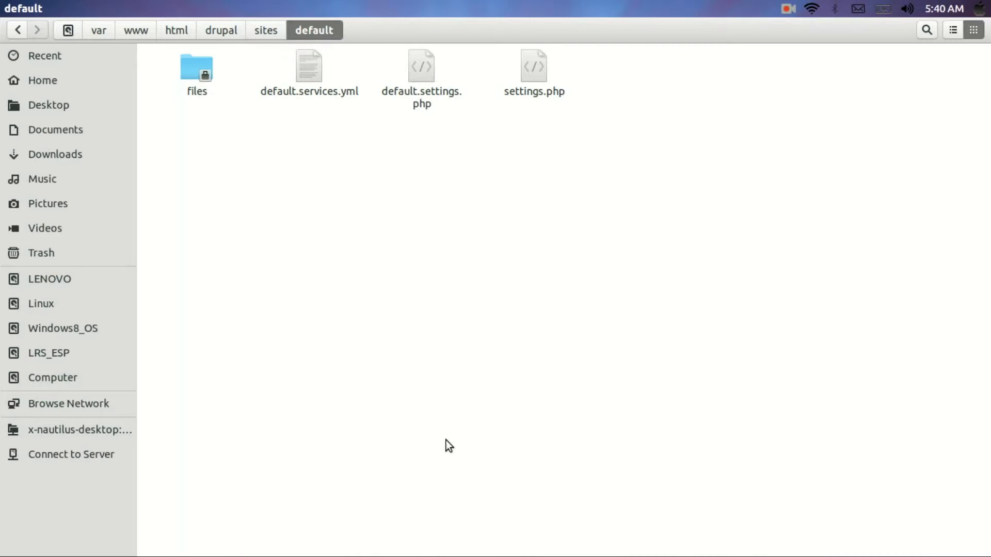
{"action": "key", "text": "super+Tab"}
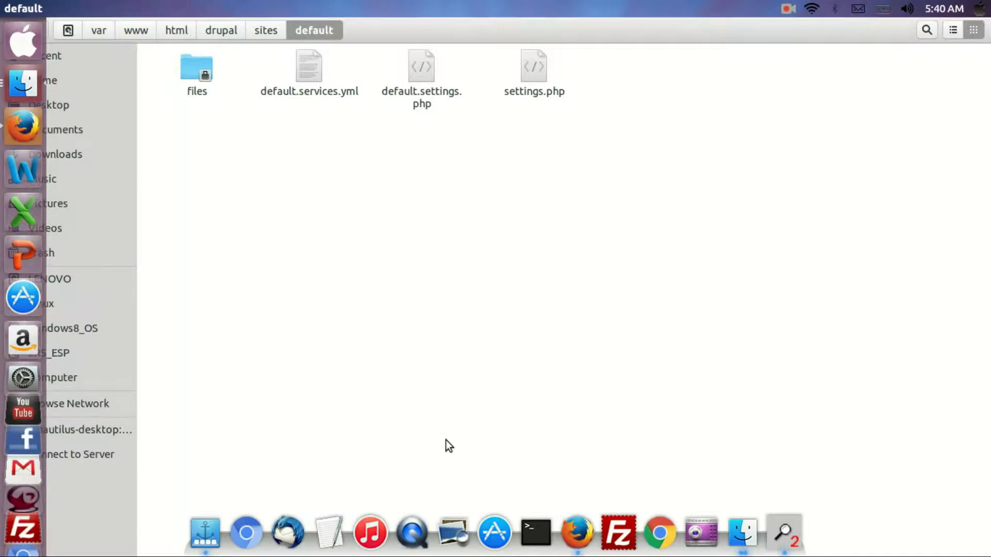
{"action": "key", "text": "alt+Tab"}
{"action": "key", "text": "alt+Tab"}
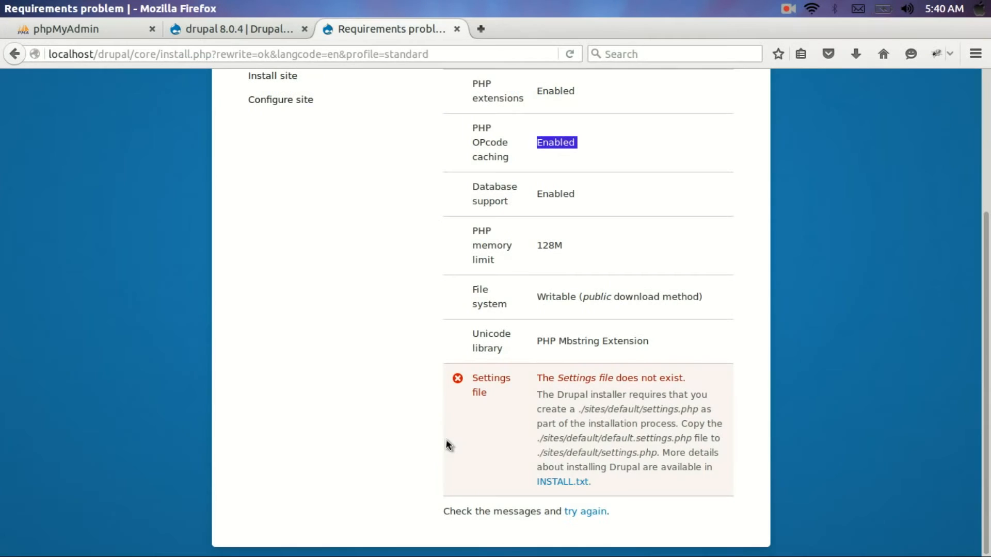
{"action": "left_click_drag", "start_coordinate": [584, 520], "coordinate": [591, 516]}
{"action": "left_click", "coordinate": [592, 516]}
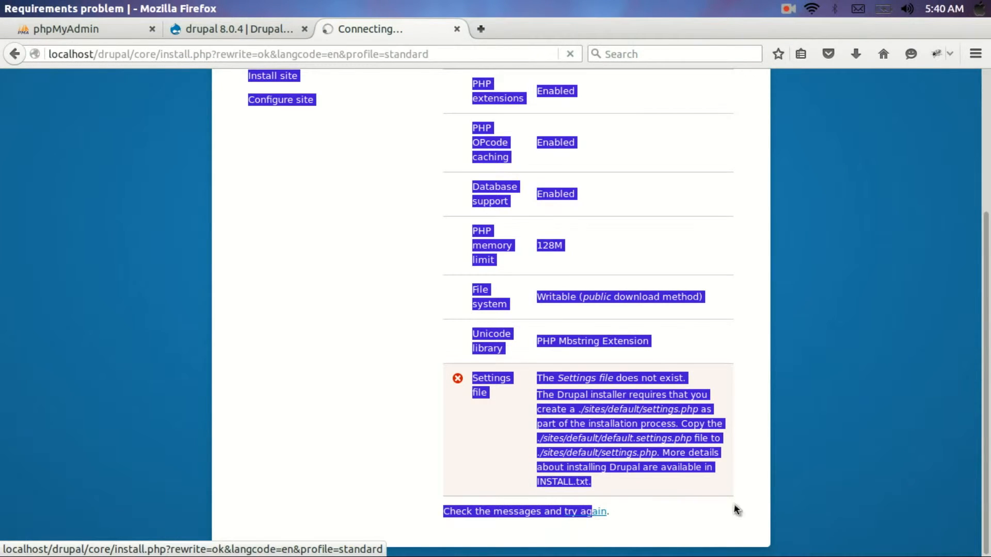
{"action": "scroll", "coordinate": [695, 356], "scroll_direction": "down", "scroll_amount": 6}
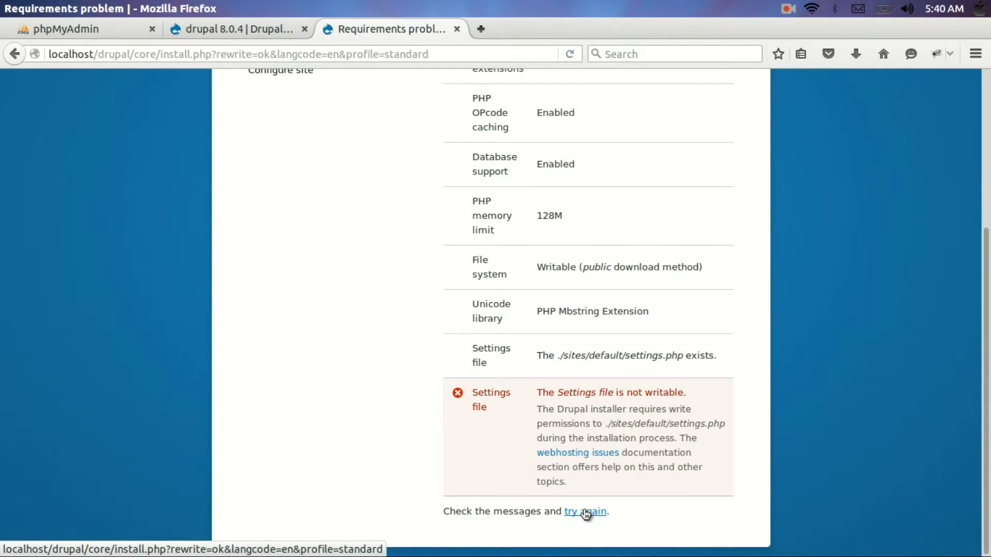
{"action": "mouse_move", "coordinate": [585, 553]}
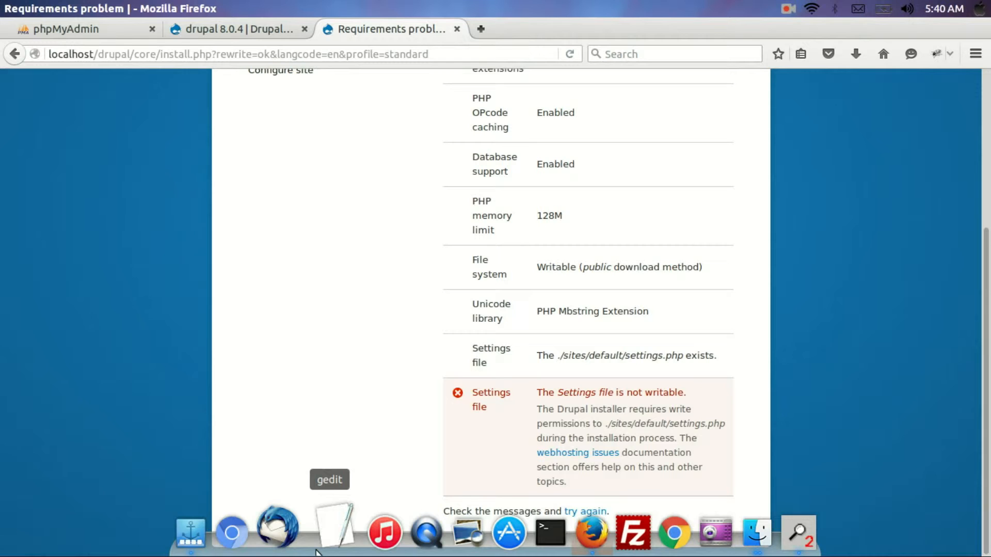
Return to Files and browse again to /var/www/html/drupal/sites/default
{"action": "key", "text": "alt+Tab"}
{"action": "key", "text": "alt+Tab"}
{"action": "key", "text": "alt+Tab"}
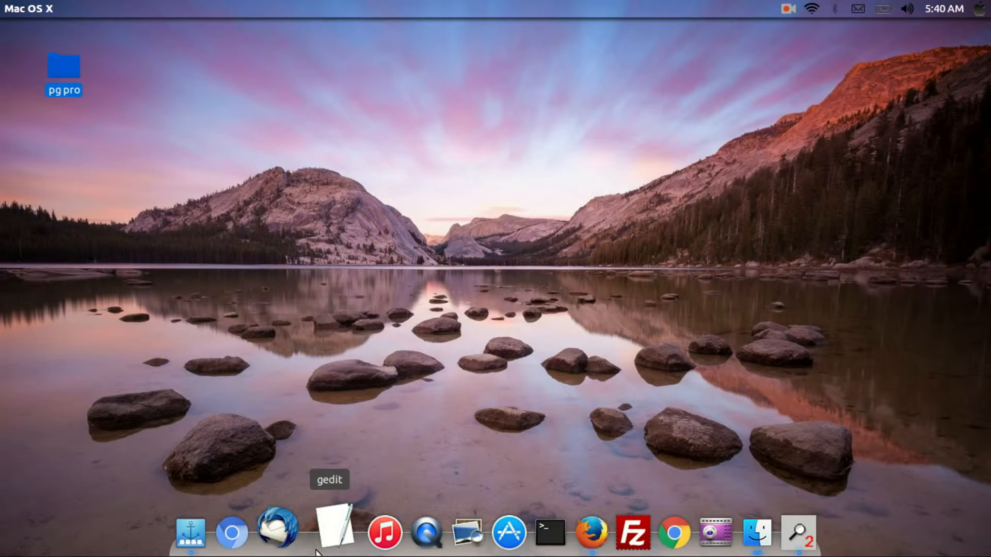
{"action": "double_click", "coordinate": [57, 75]}
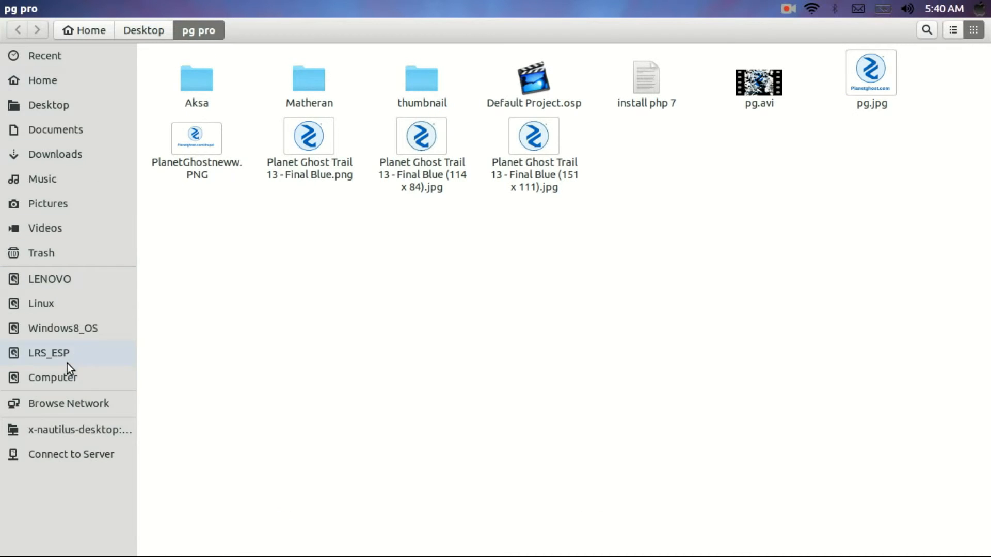
{"action": "left_click", "coordinate": [54, 380]}
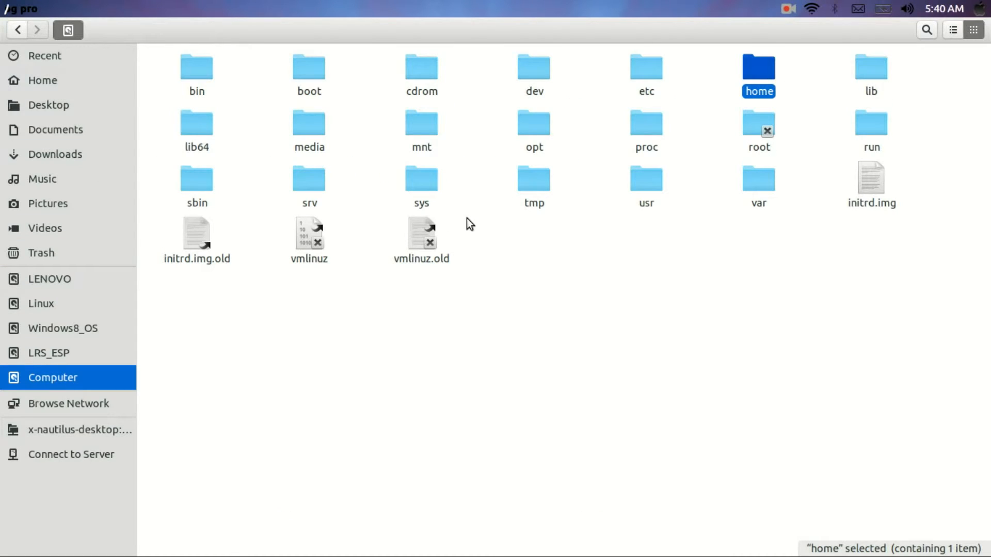
{"action": "double_click", "coordinate": [754, 195]}
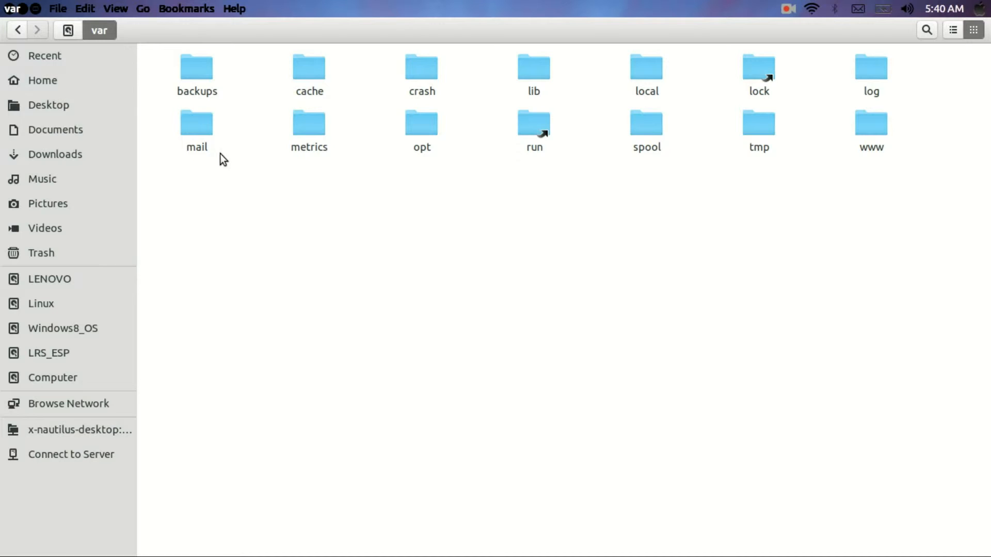
{"action": "double_click", "coordinate": [856, 135]}
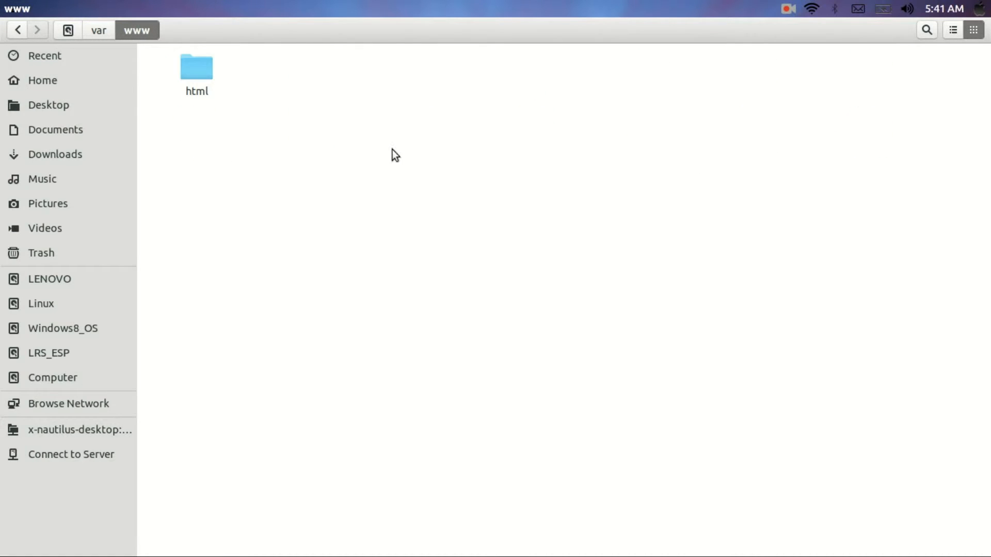
{"action": "double_click", "coordinate": [197, 73]}
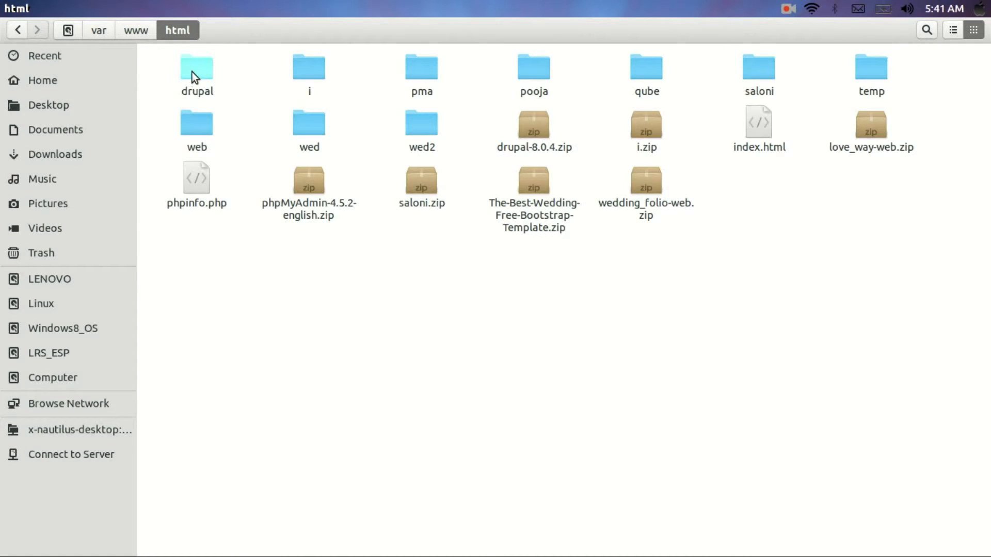
{"action": "double_click", "coordinate": [192, 72]}
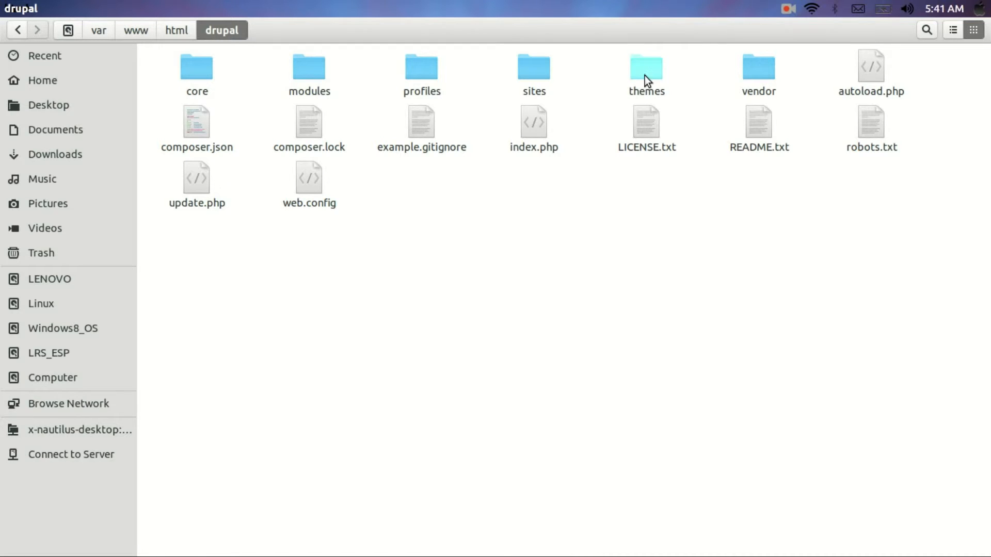
{"action": "double_click", "coordinate": [543, 72]}
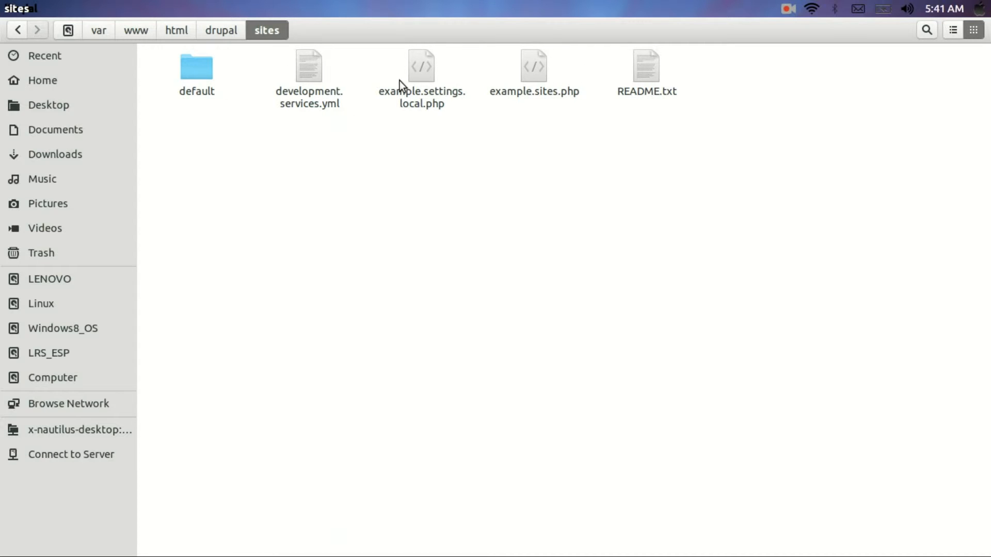
{"action": "double_click", "coordinate": [208, 73]}
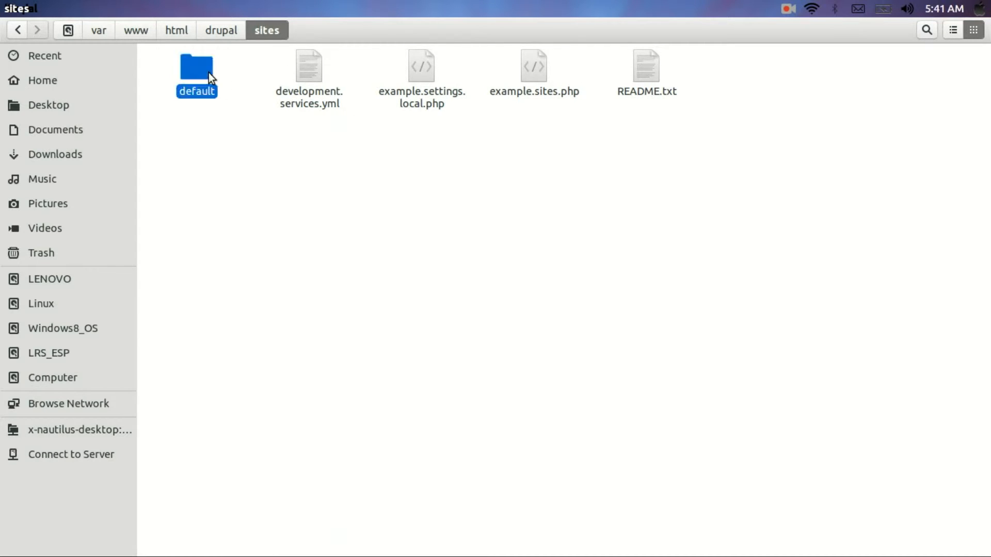
Set settings.php permissions to Read and write for Group and Others, and mark it executable
{"action": "right_click", "coordinate": [541, 75]}
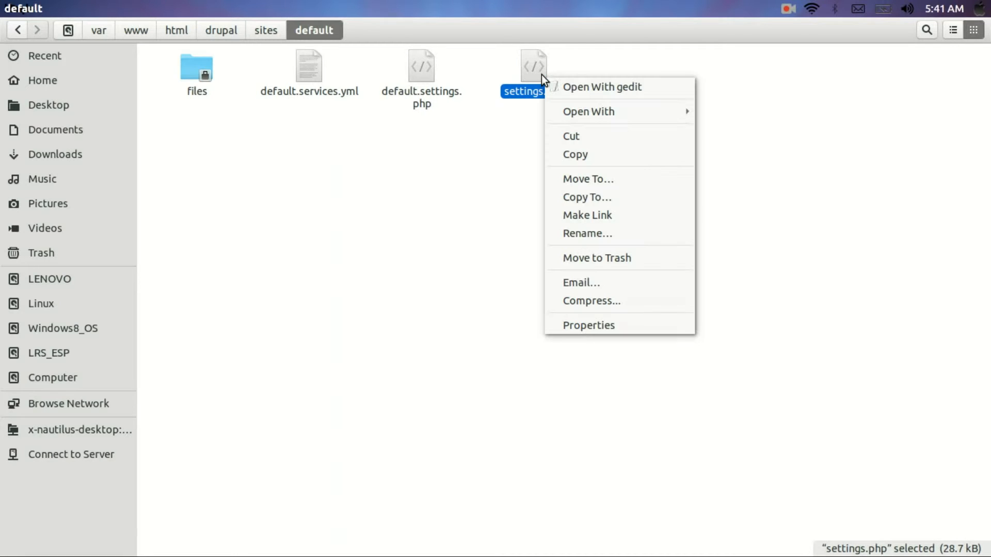
{"action": "left_click", "coordinate": [633, 317]}
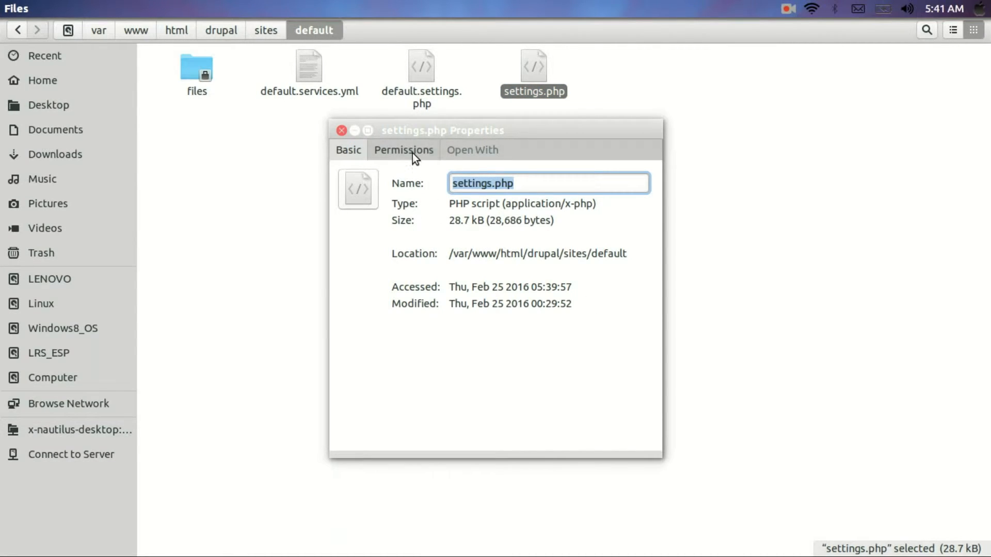
{"action": "left_click", "coordinate": [413, 153]}
{"action": "left_click", "coordinate": [537, 265]}
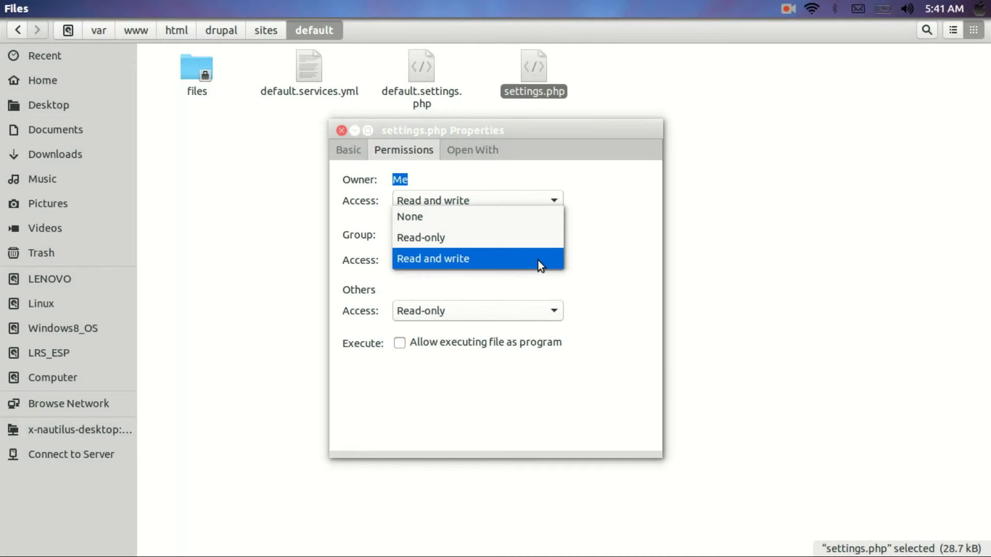
{"action": "left_click", "coordinate": [538, 260]}
{"action": "left_click", "coordinate": [538, 318]}
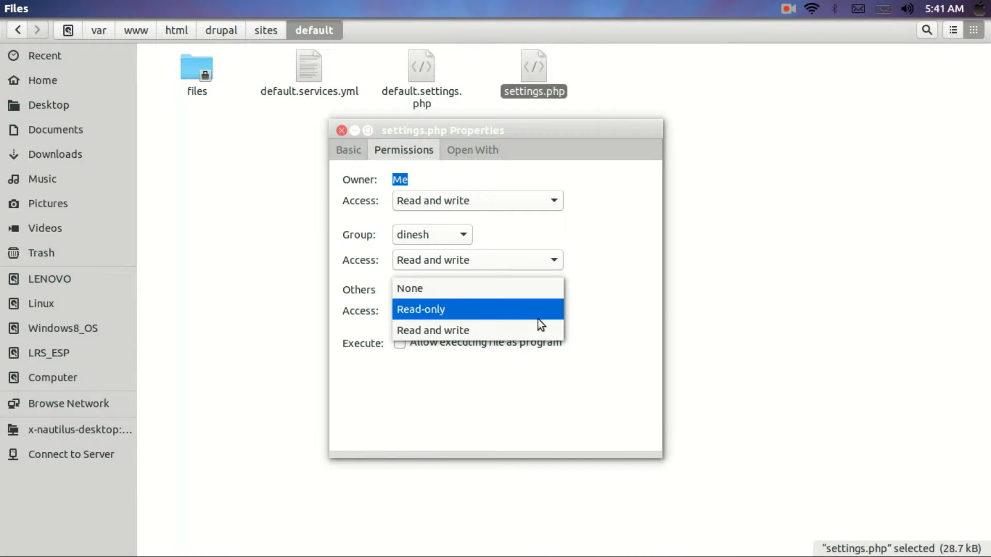
{"action": "left_click", "coordinate": [538, 332]}
{"action": "left_click", "coordinate": [464, 343]}
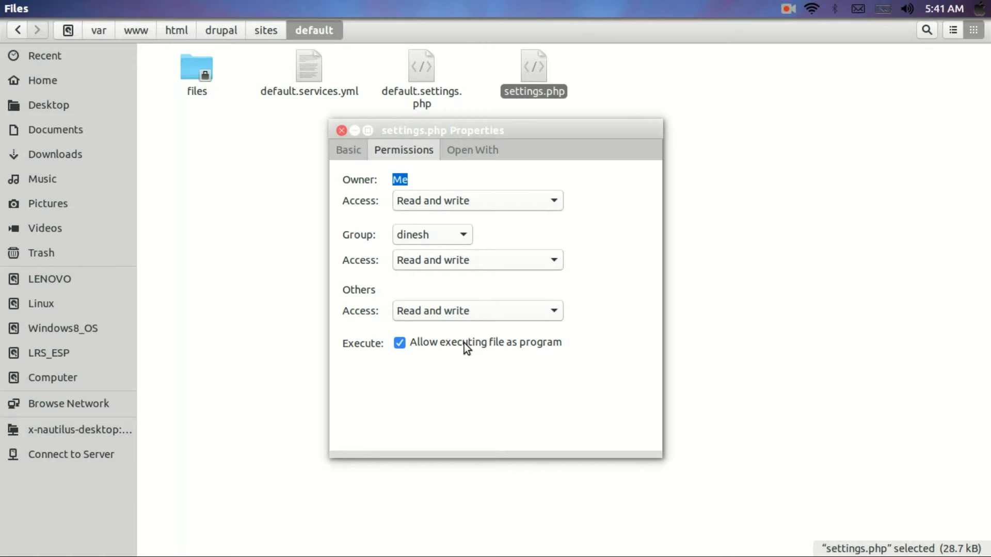
{"action": "left_click", "coordinate": [343, 131]}
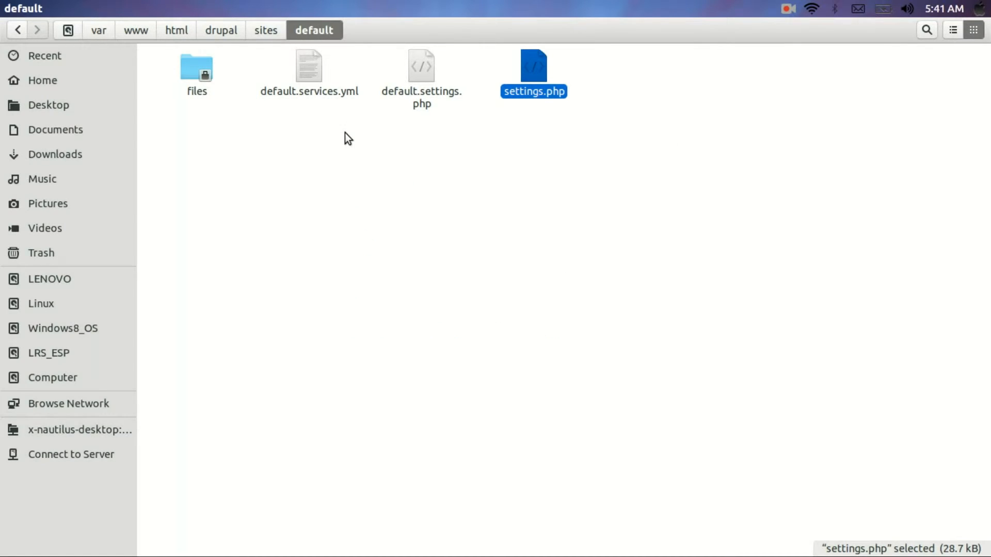
{"action": "key", "text": "alt+Tab"}
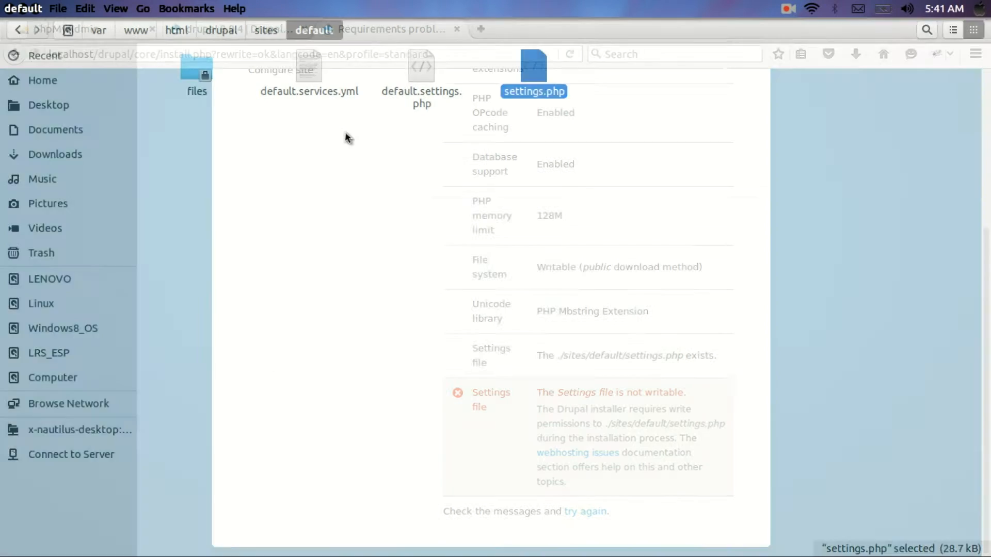
Retry the requirements check to reach the Database configuration step, then switch to phpMyAdmin
{"action": "left_click", "coordinate": [587, 512]}
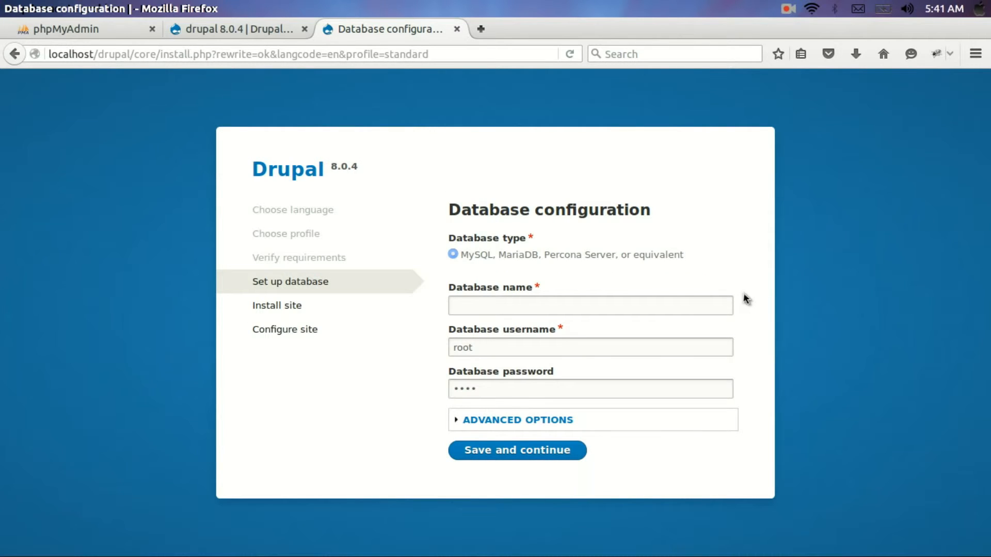
{"action": "left_click", "coordinate": [504, 305]}
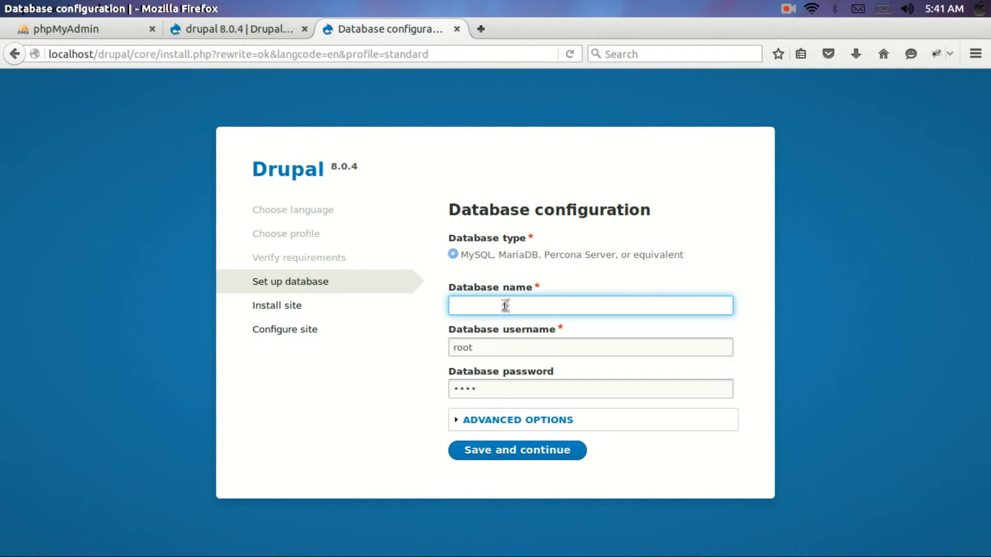
{"action": "left_click", "coordinate": [41, 30]}
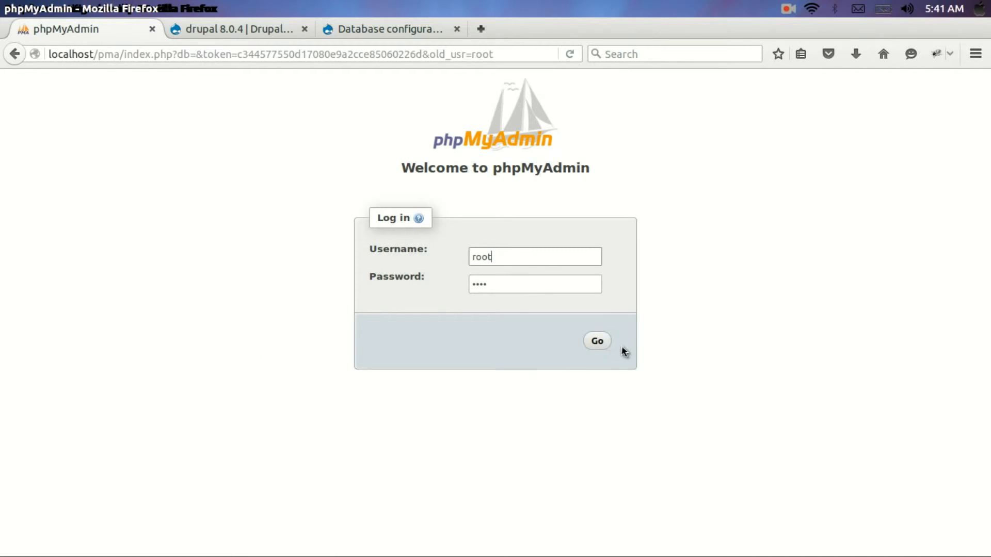
Log in to phpMyAdmin and create an empty database named 'drupal'
{"action": "left_click", "coordinate": [598, 343]}
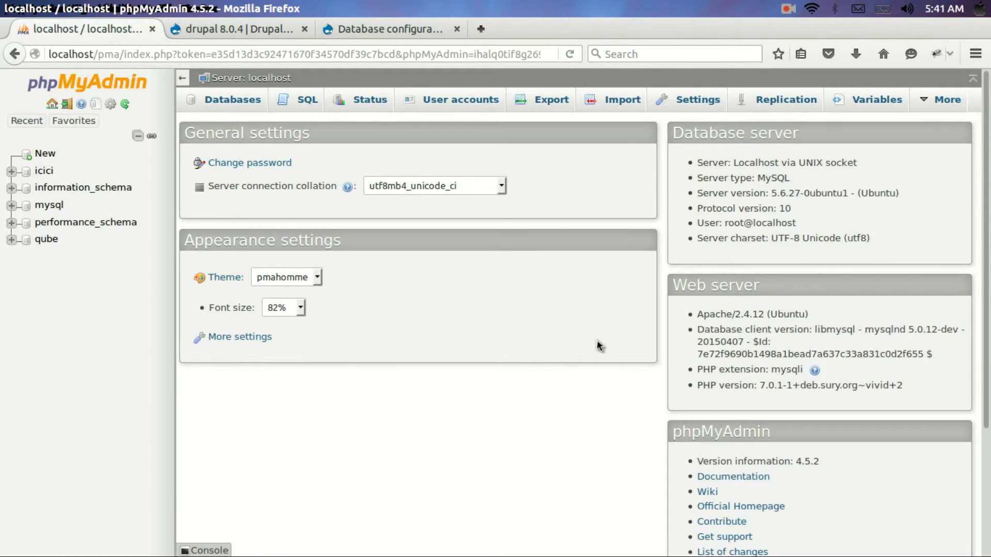
{"action": "left_click", "coordinate": [235, 103]}
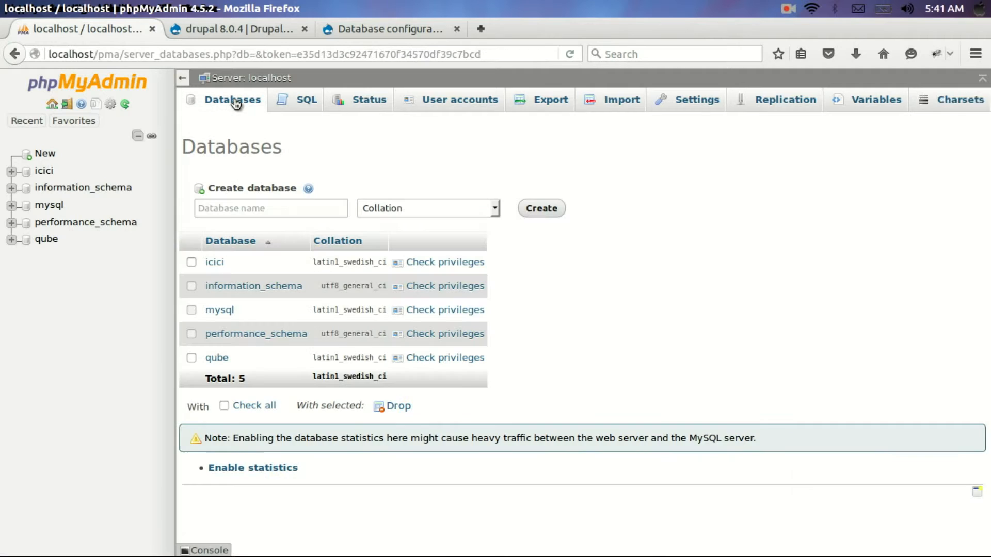
{"action": "left_click", "coordinate": [281, 209]}
{"action": "type", "text": "dr"}
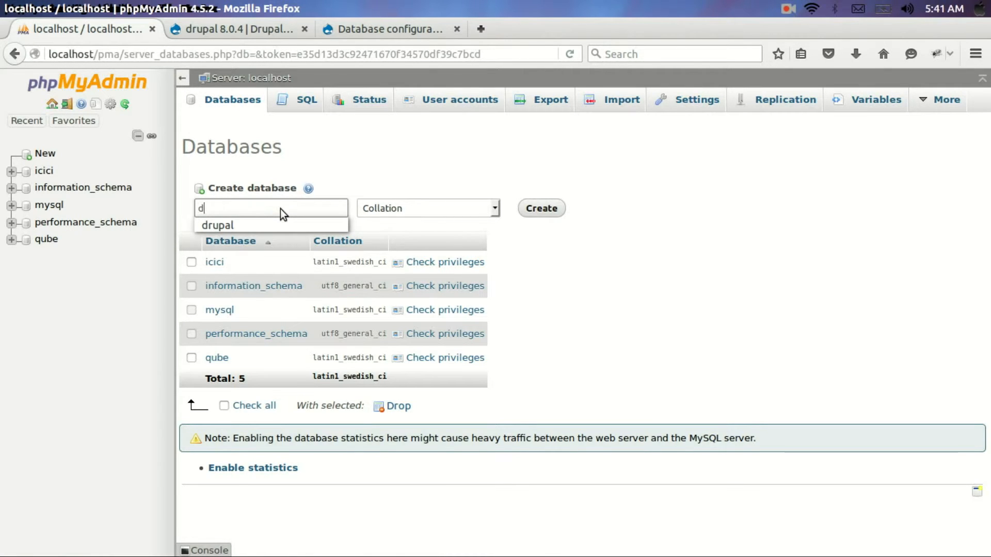
{"action": "left_click", "coordinate": [278, 225]}
{"action": "left_click", "coordinate": [555, 212]}
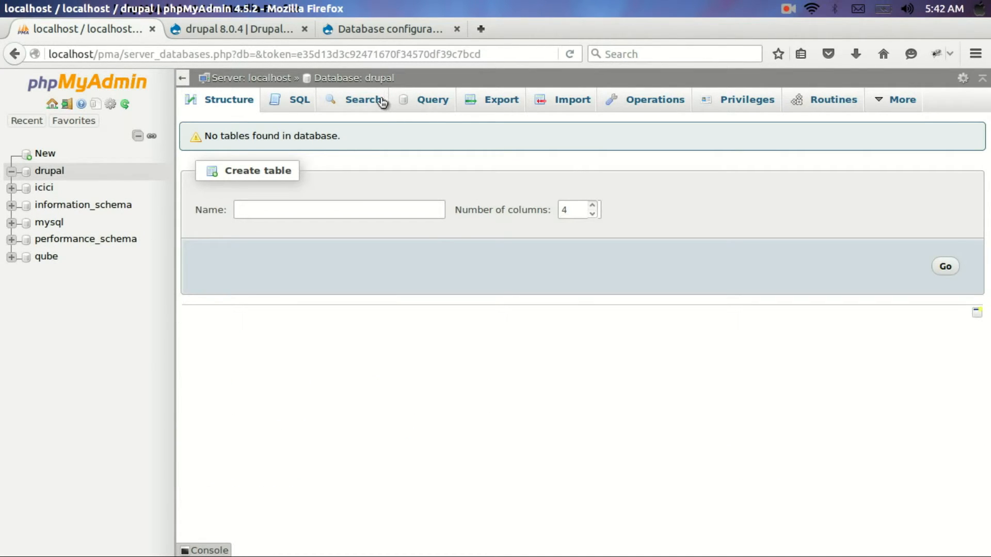
{"action": "left_click", "coordinate": [380, 79]}
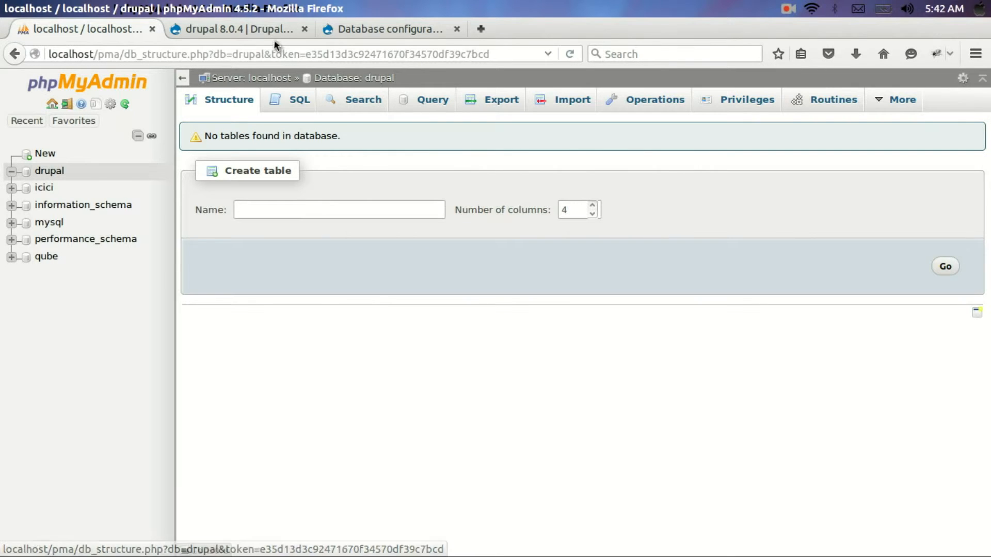
{"action": "left_click", "coordinate": [357, 33]}
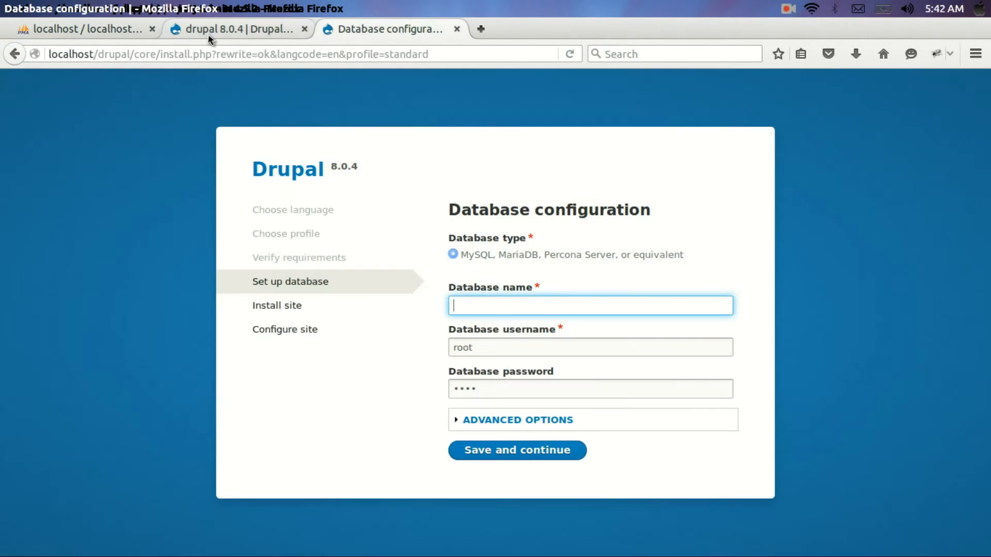
Enter database name 'drupal' with username root and the existing password, then Save and continue
{"action": "left_click", "coordinate": [104, 39]}
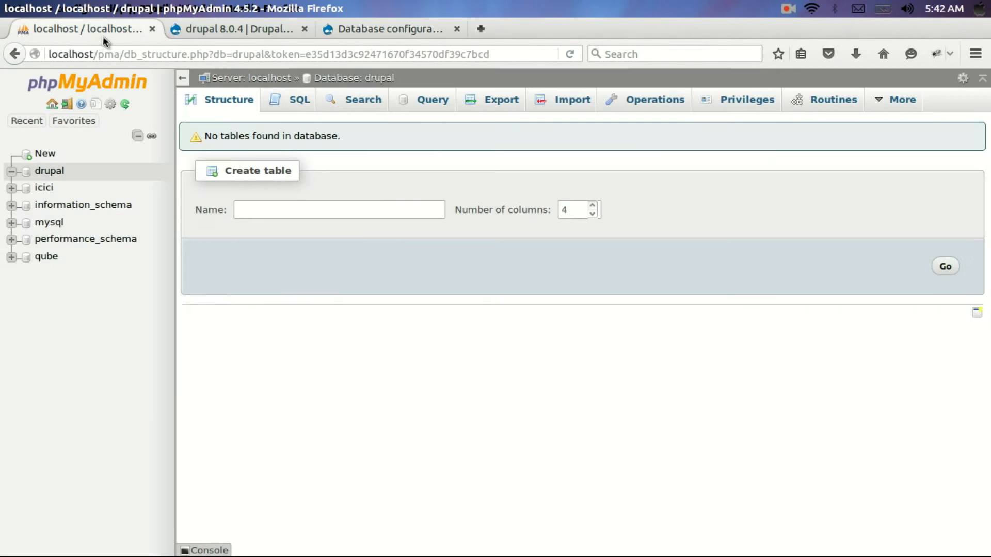
{"action": "left_click", "coordinate": [404, 29]}
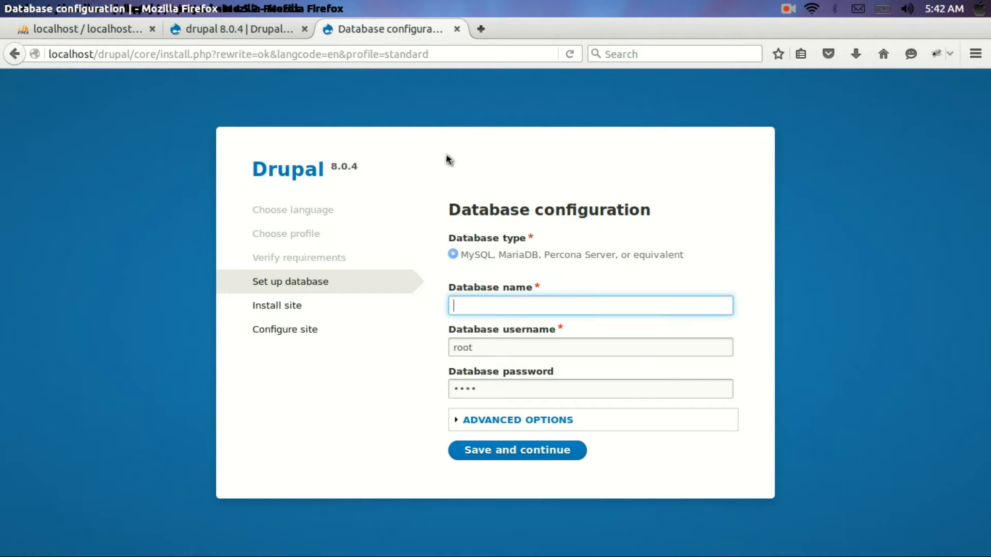
{"action": "left_click", "coordinate": [570, 310]}
{"action": "type", "text": "dr"}
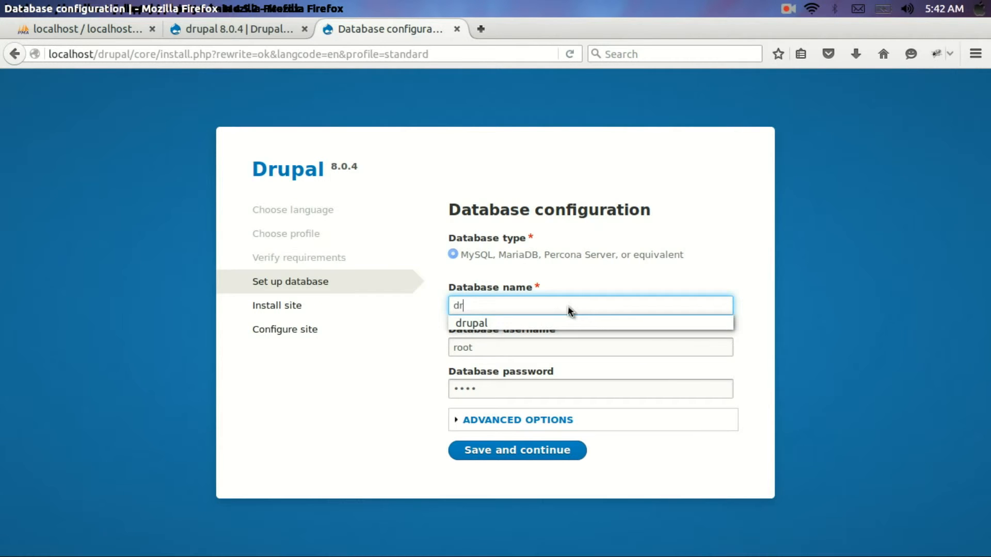
{"action": "left_click", "coordinate": [569, 326]}
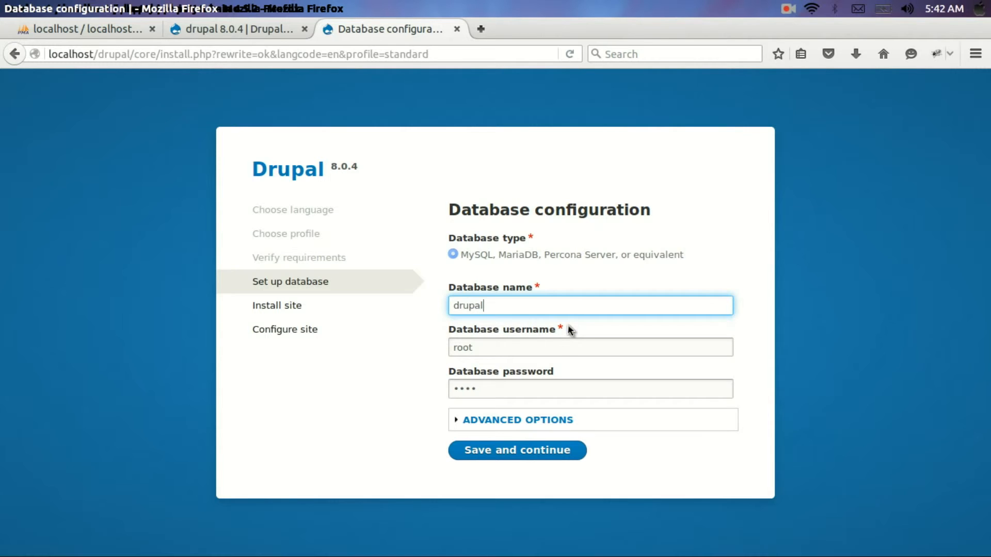
{"action": "left_click", "coordinate": [552, 357]}
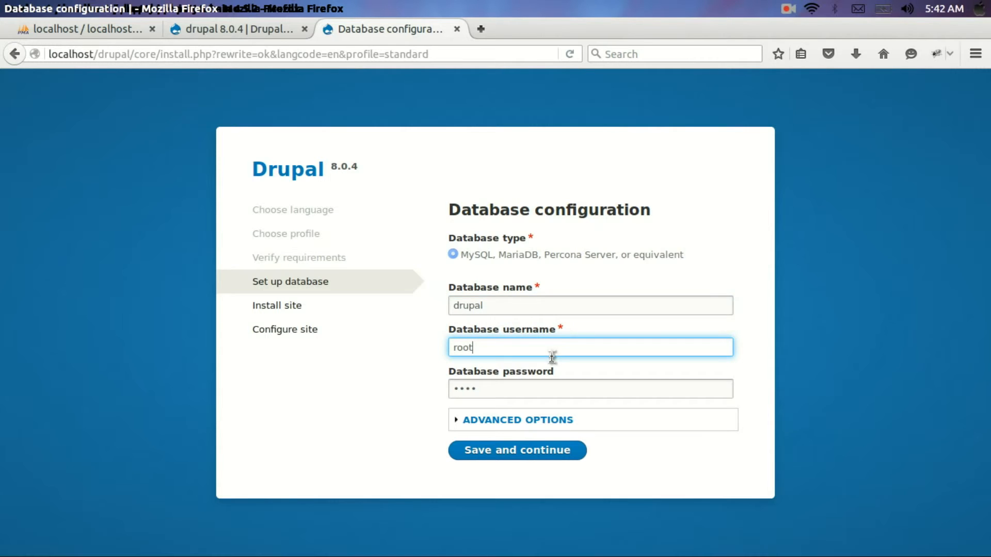
{"action": "left_click", "coordinate": [553, 390]}
{"action": "left_click", "coordinate": [562, 460]}
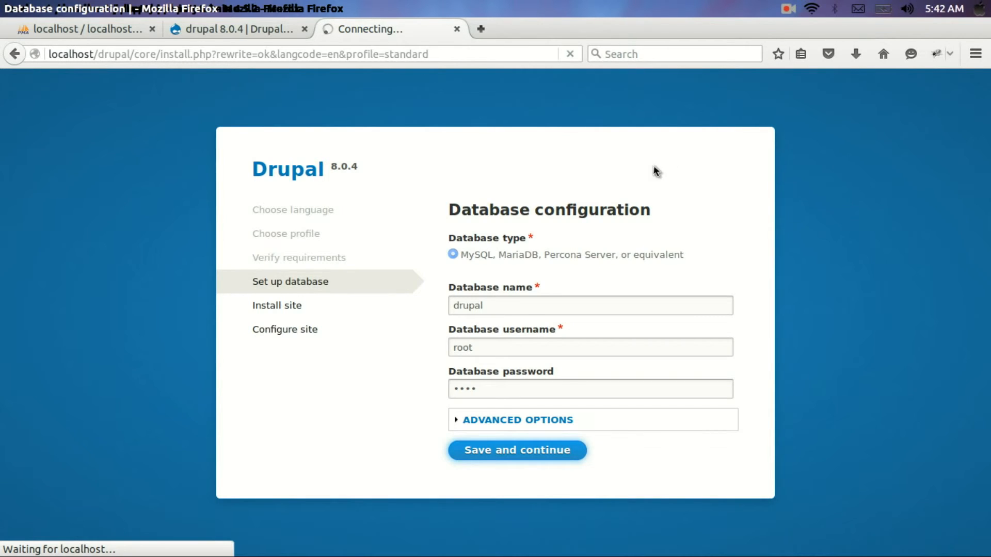
{"action": "left_click", "coordinate": [789, 9]}
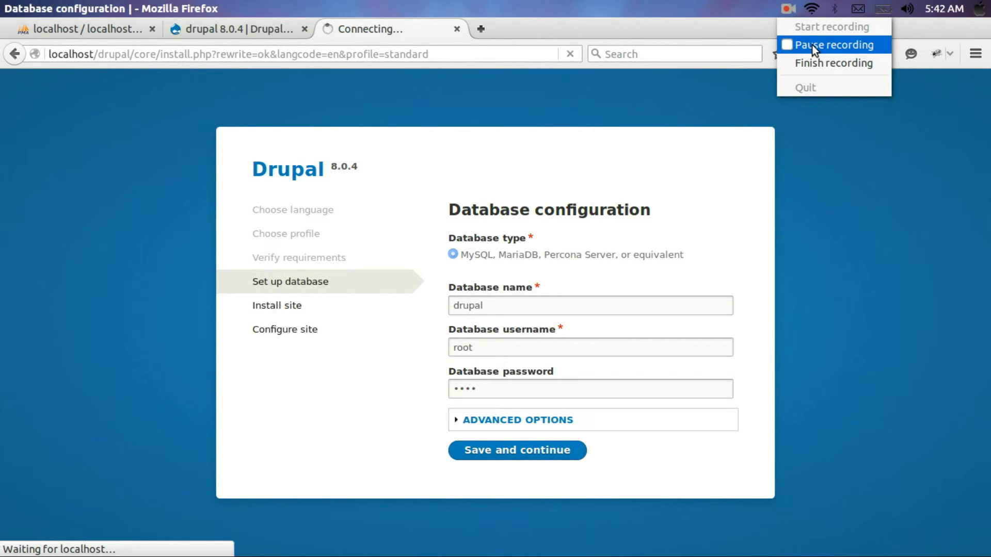
{"action": "left_click", "coordinate": [813, 45]}
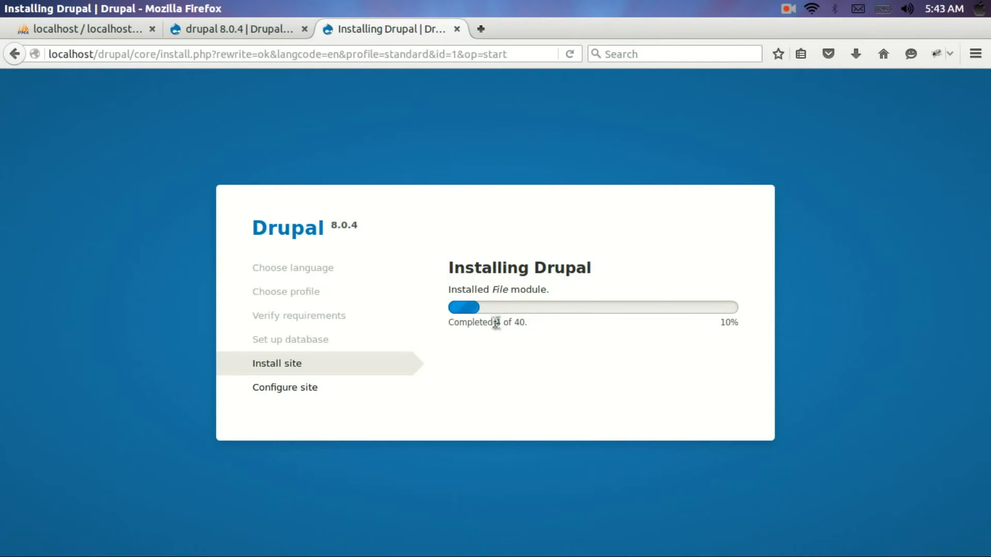
Refresh the drupal database in phpMyAdmin to confirm its 26 installer-created tables
{"action": "left_click", "coordinate": [42, 28]}
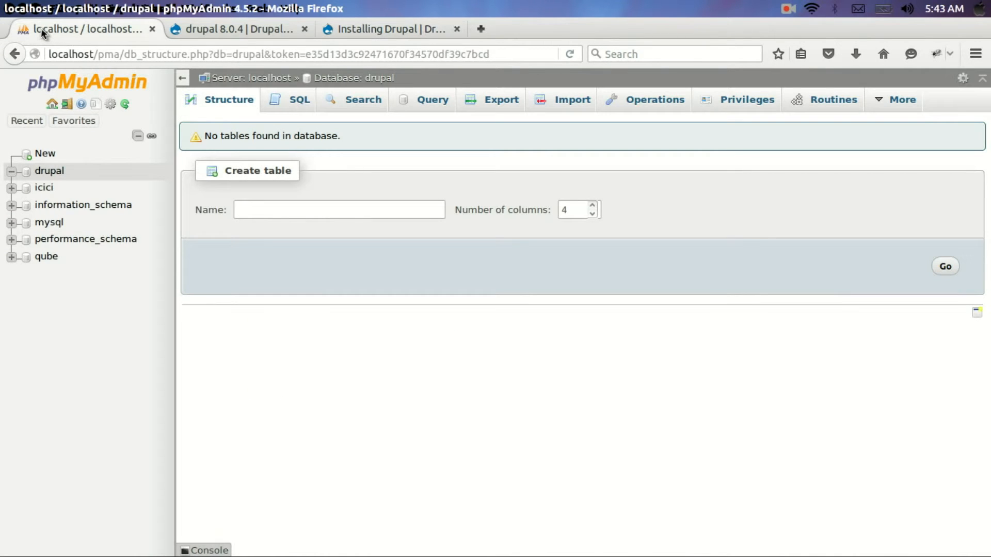
{"action": "left_click", "coordinate": [379, 79]}
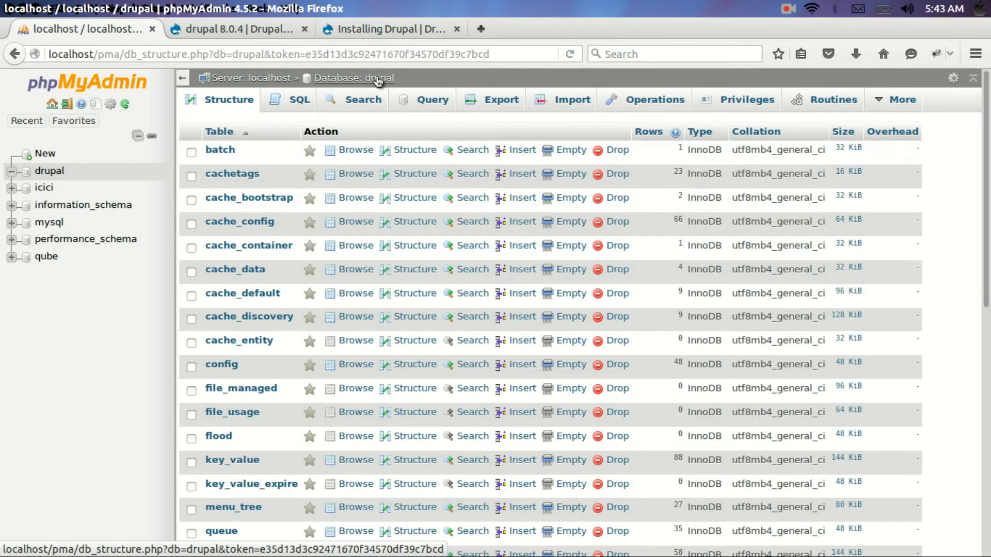
{"action": "scroll", "coordinate": [312, 227], "scroll_direction": "down", "scroll_amount": 10}
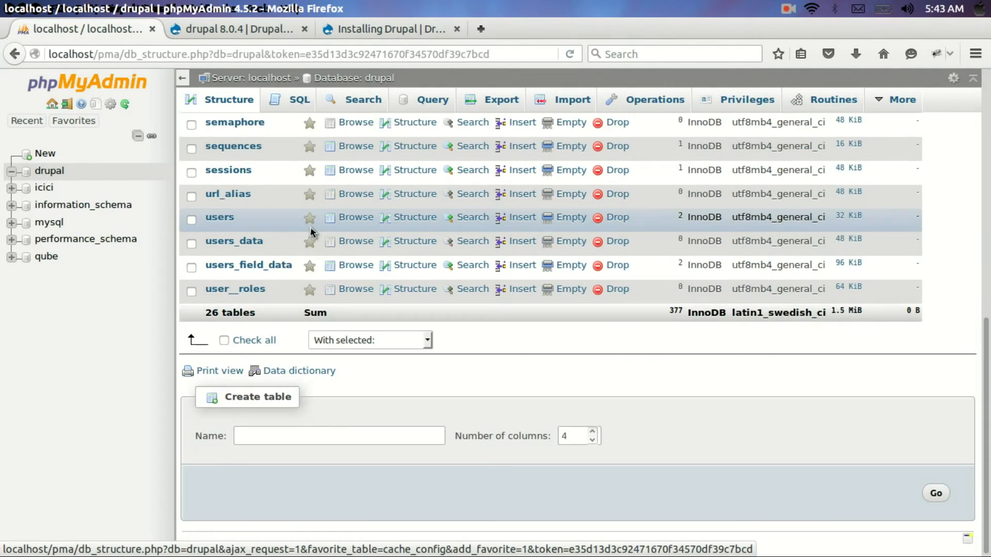
{"action": "scroll", "coordinate": [310, 227], "scroll_direction": "up", "scroll_amount": 10}
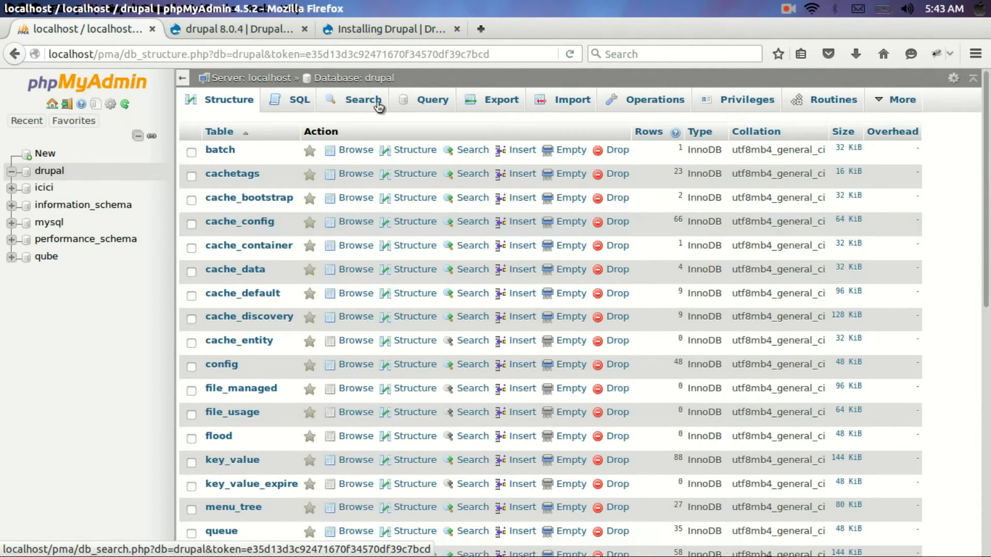
{"action": "left_click", "coordinate": [393, 28]}
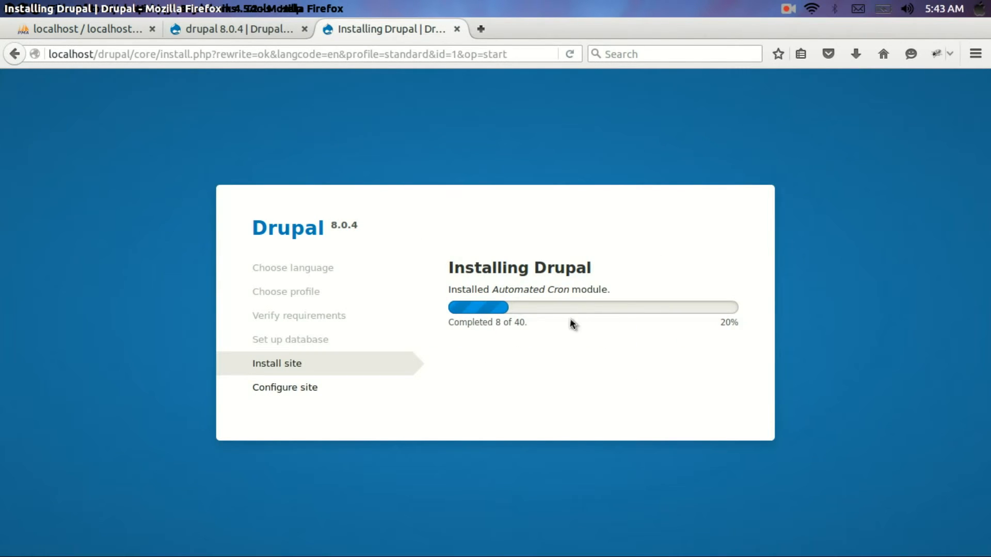
Wait while module installation reaches 40 of 40 and the Configure site form loads
{"action": "left_click", "coordinate": [788, 9]}
{"action": "left_click", "coordinate": [814, 44]}
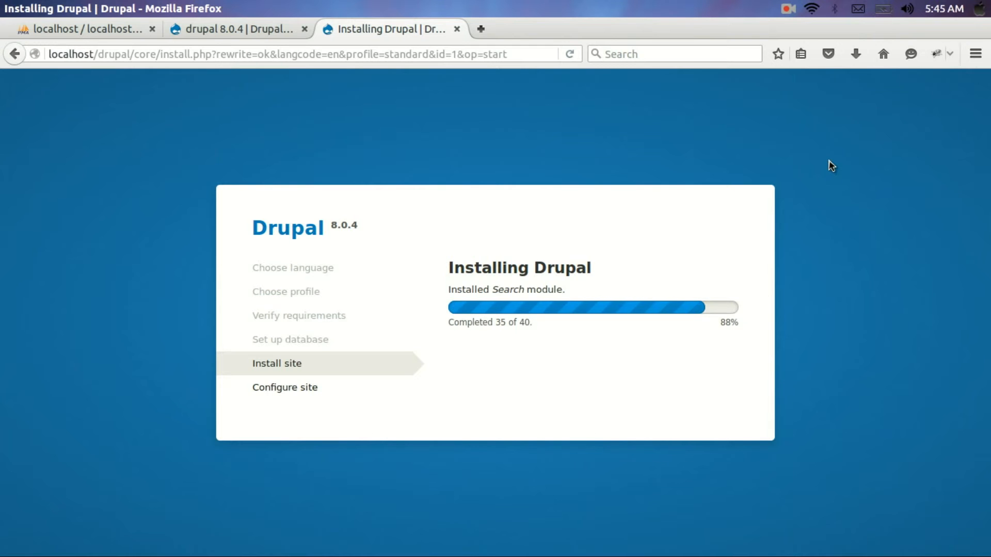
{"action": "left_click", "coordinate": [787, 6]}
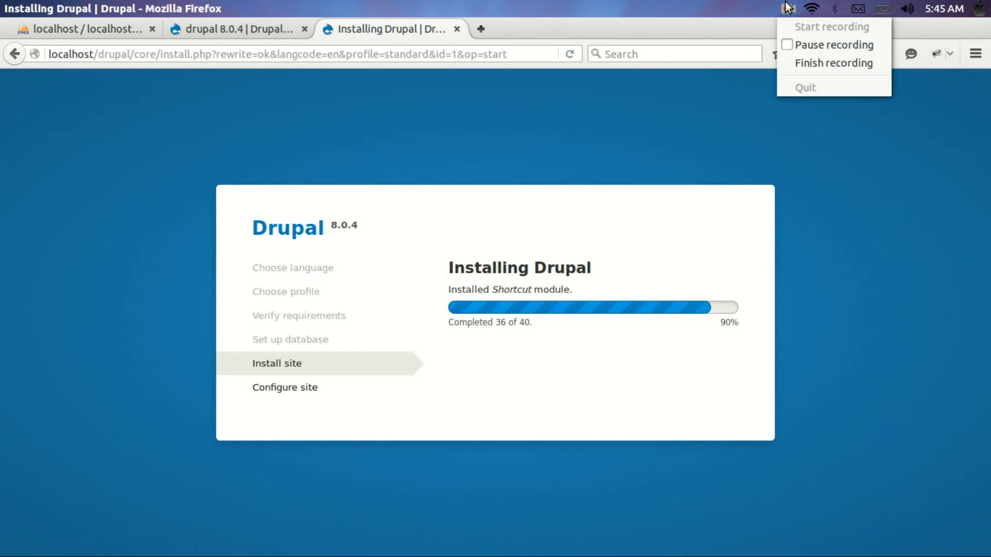
{"action": "left_click", "coordinate": [813, 45]}
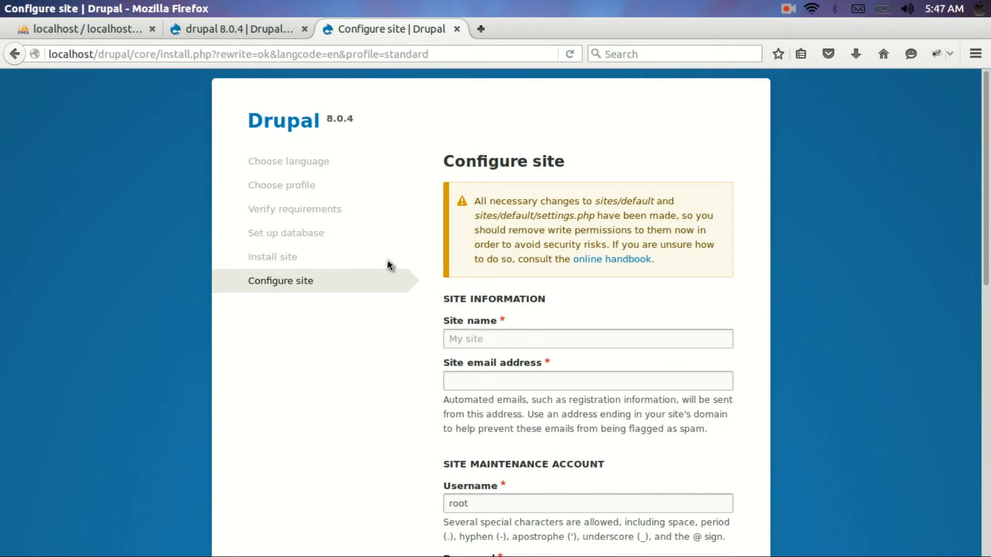
Fill in the site name Planetghost.com and the site e-mail address from saved suggestions
{"action": "scroll", "coordinate": [388, 265], "scroll_direction": "down", "scroll_amount": 2}
{"action": "scroll", "coordinate": [388, 265], "scroll_direction": "up", "scroll_amount": 2}
{"action": "scroll", "coordinate": [414, 324], "scroll_direction": "down", "scroll_amount": 2}
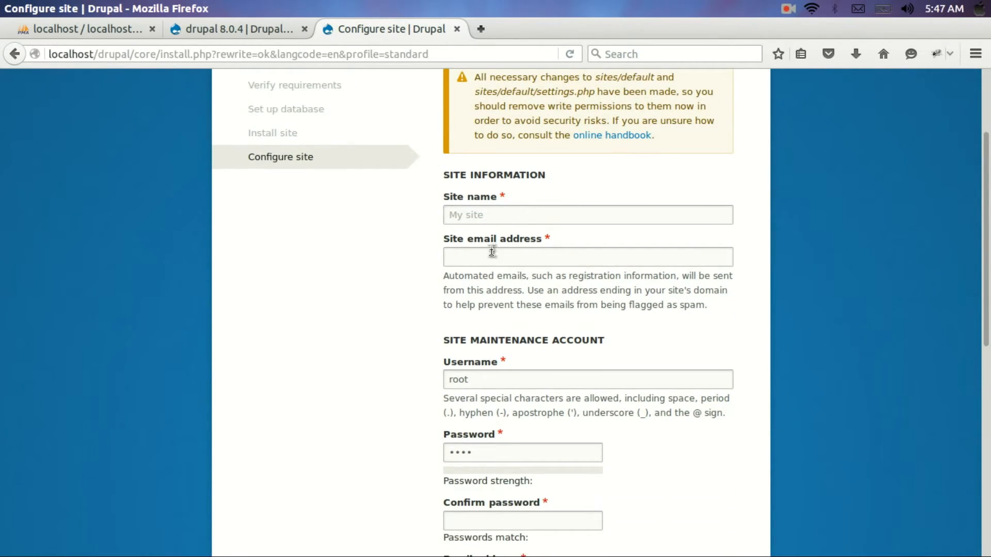
{"action": "left_click", "coordinate": [556, 209]}
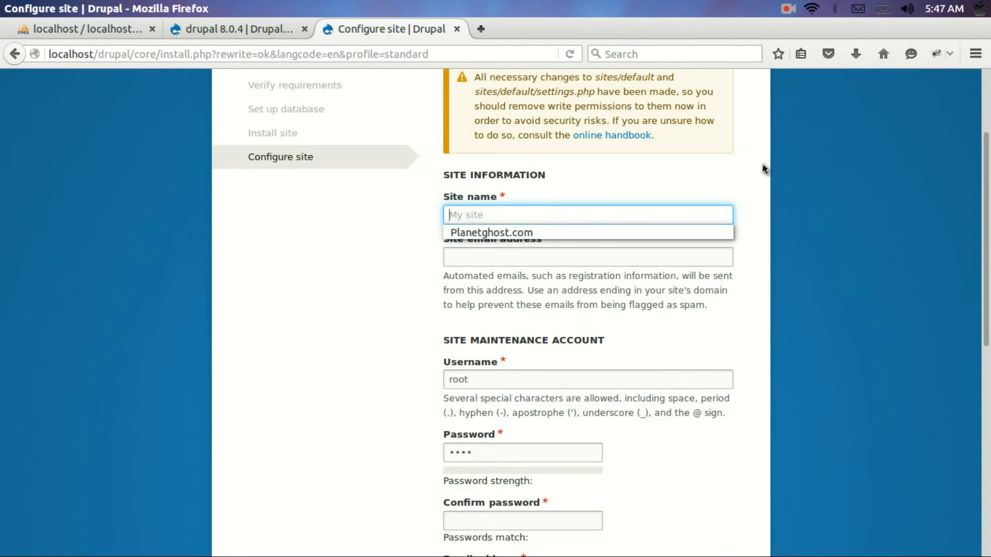
{"action": "key", "text": "Escape"}
{"action": "left_click", "coordinate": [798, 153]}
{"action": "scroll", "coordinate": [798, 153], "scroll_direction": "down", "scroll_amount": 3}
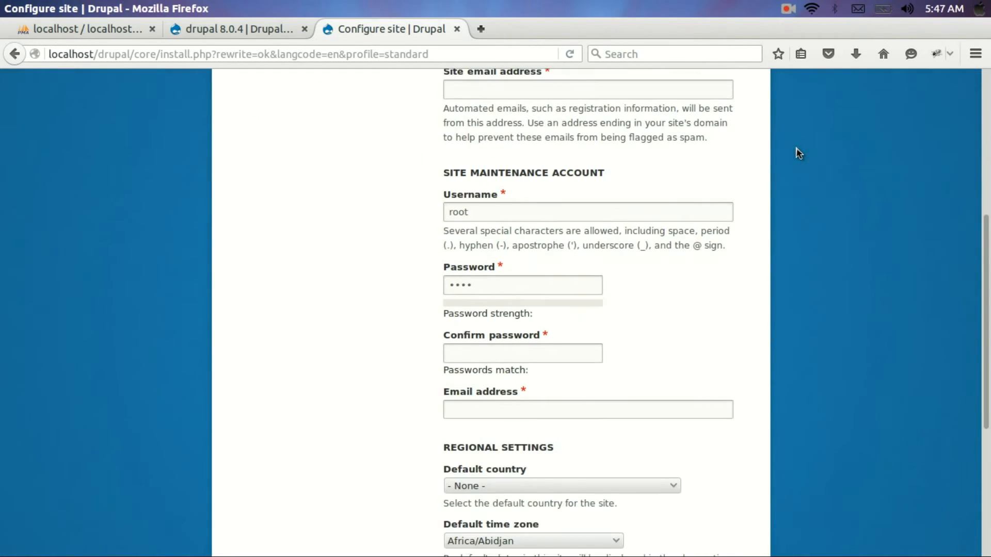
{"action": "scroll", "coordinate": [790, 171], "scroll_direction": "up", "scroll_amount": 3}
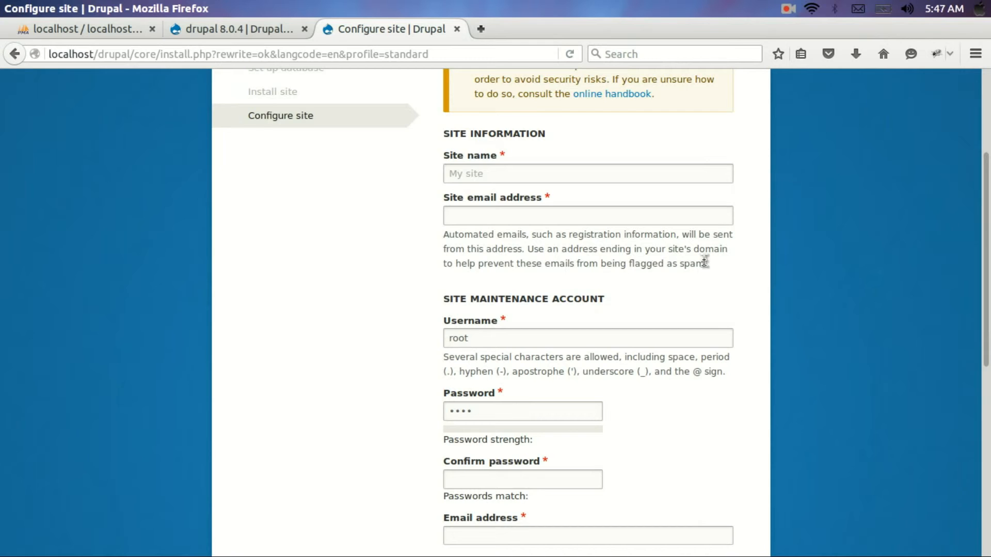
{"action": "scroll", "coordinate": [703, 261], "scroll_direction": "down", "scroll_amount": 2}
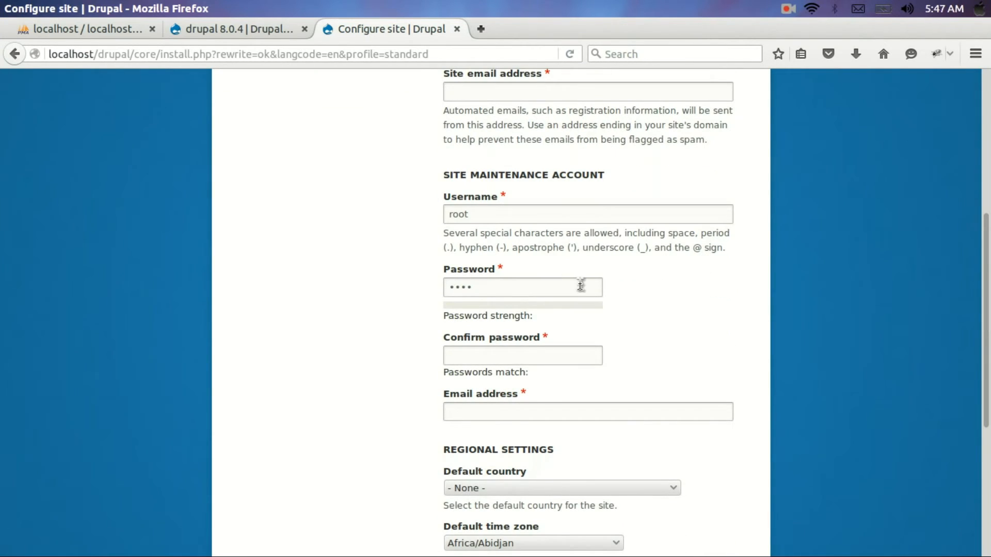
{"action": "scroll", "coordinate": [618, 290], "scroll_direction": "up", "scroll_amount": 4}
{"action": "left_click", "coordinate": [640, 297]}
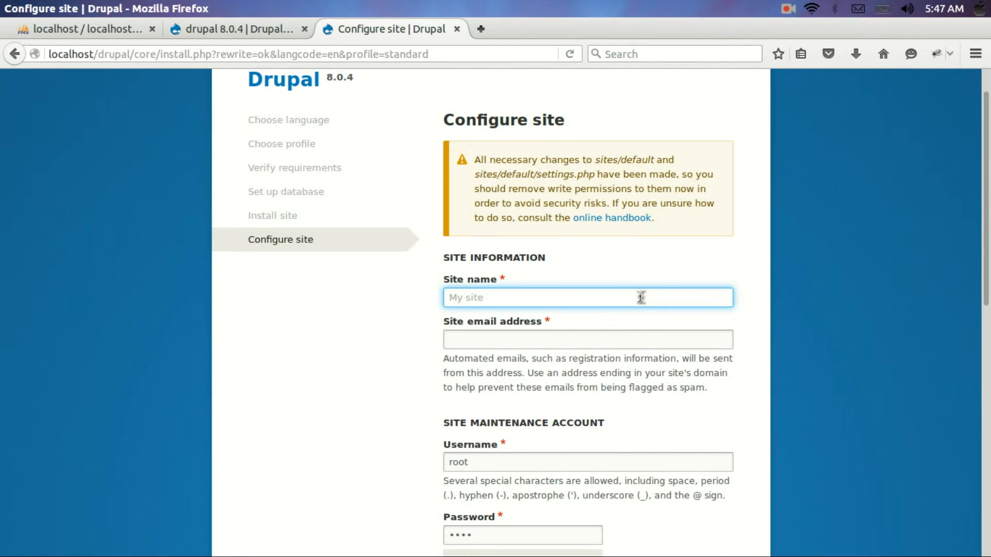
{"action": "left_click", "coordinate": [639, 297]}
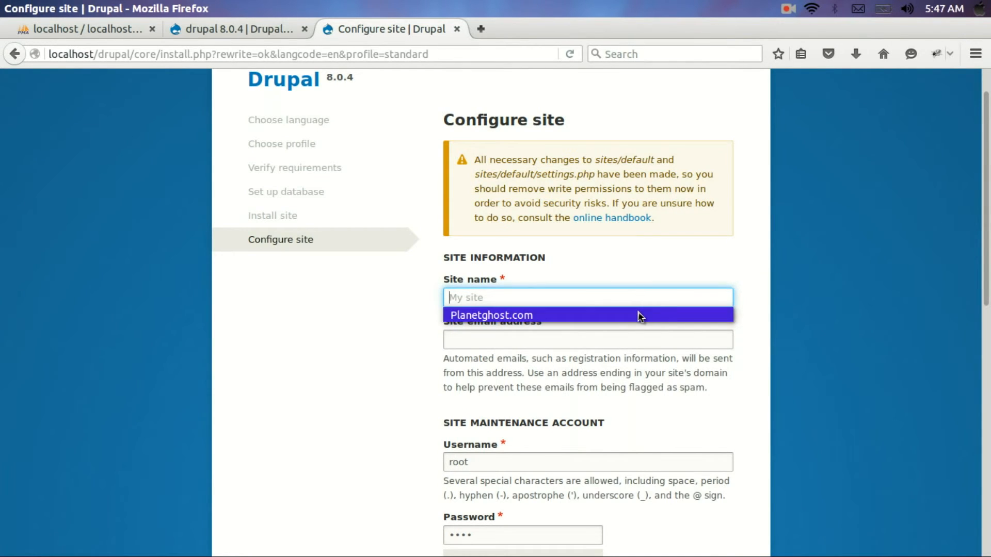
{"action": "left_click", "coordinate": [639, 312]}
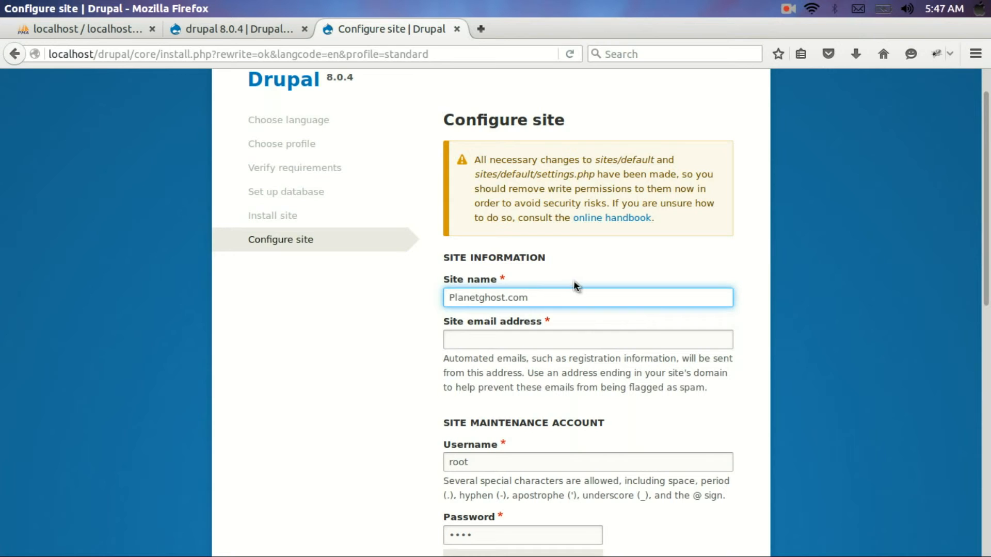
{"action": "left_click", "coordinate": [520, 337]}
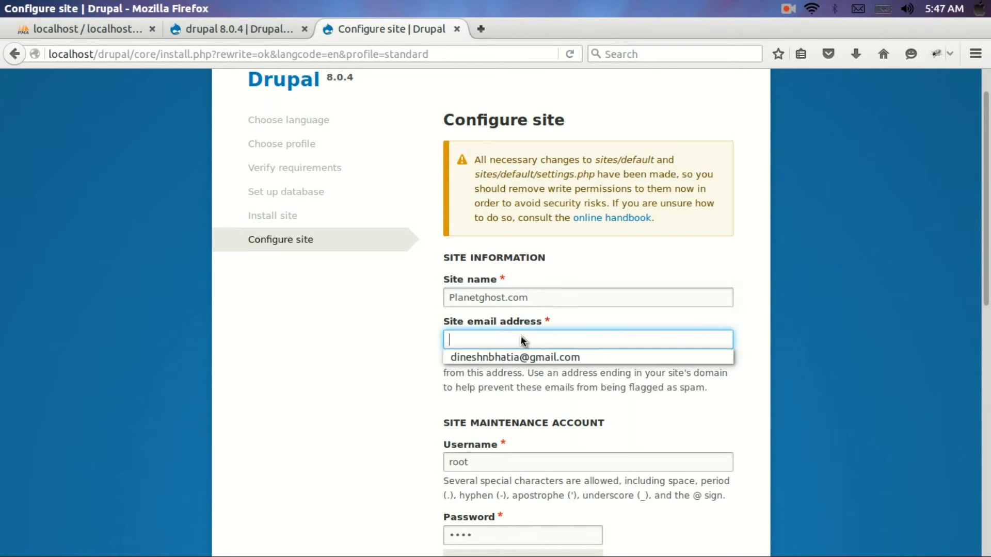
{"action": "left_click", "coordinate": [523, 359]}
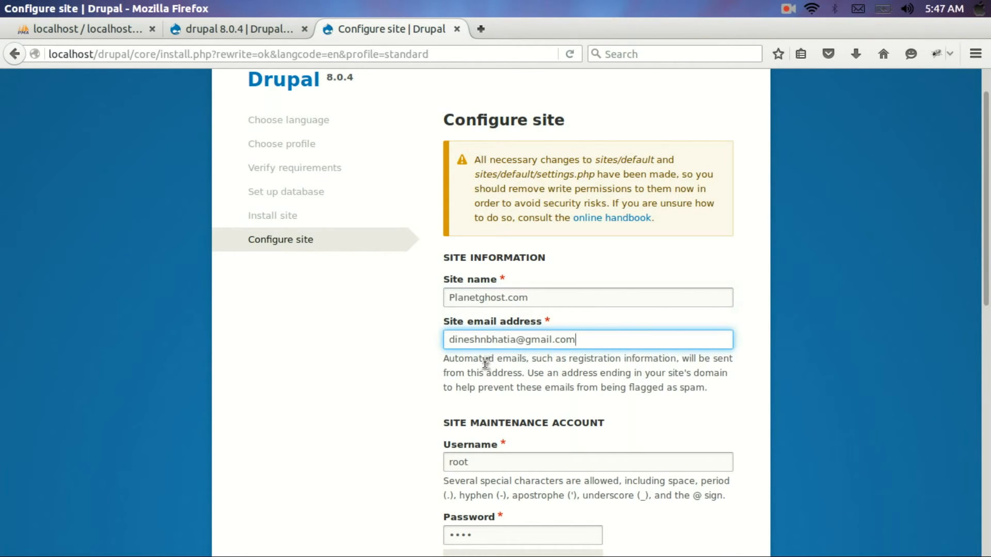
Change the maintenance username to admin and set a new password, typed twice to confirm
{"action": "scroll", "coordinate": [377, 382], "scroll_direction": "down", "scroll_amount": 5}
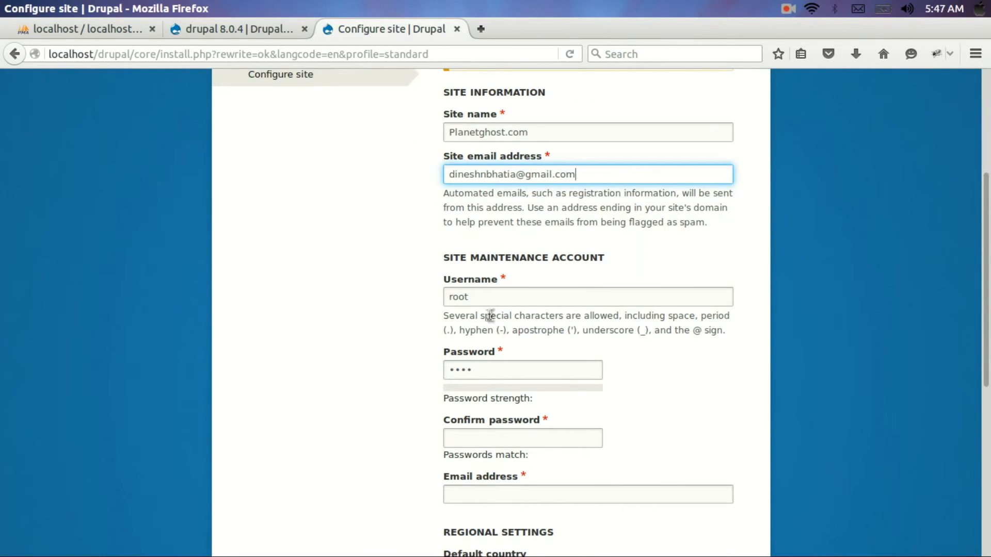
{"action": "double_click", "coordinate": [536, 298]}
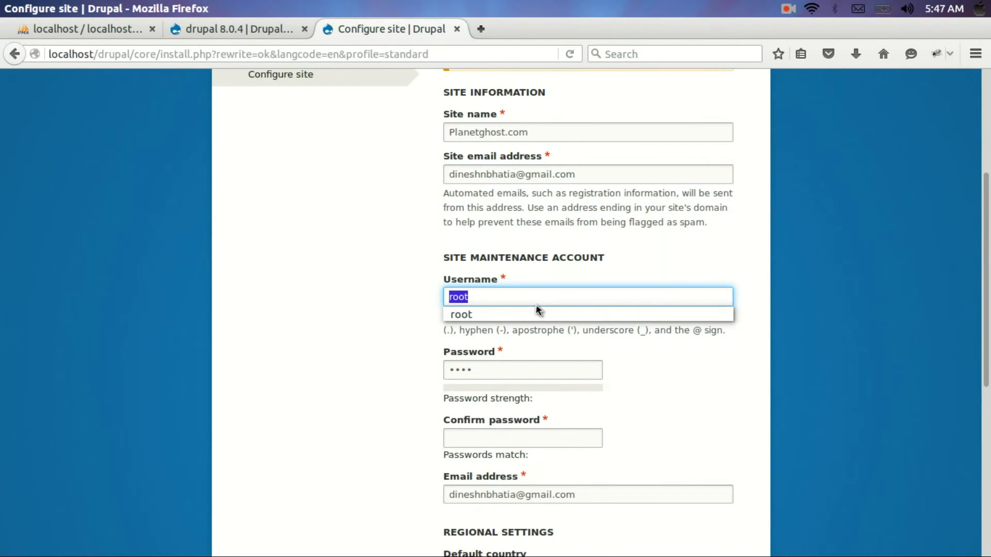
{"action": "type", "text": "ad"}
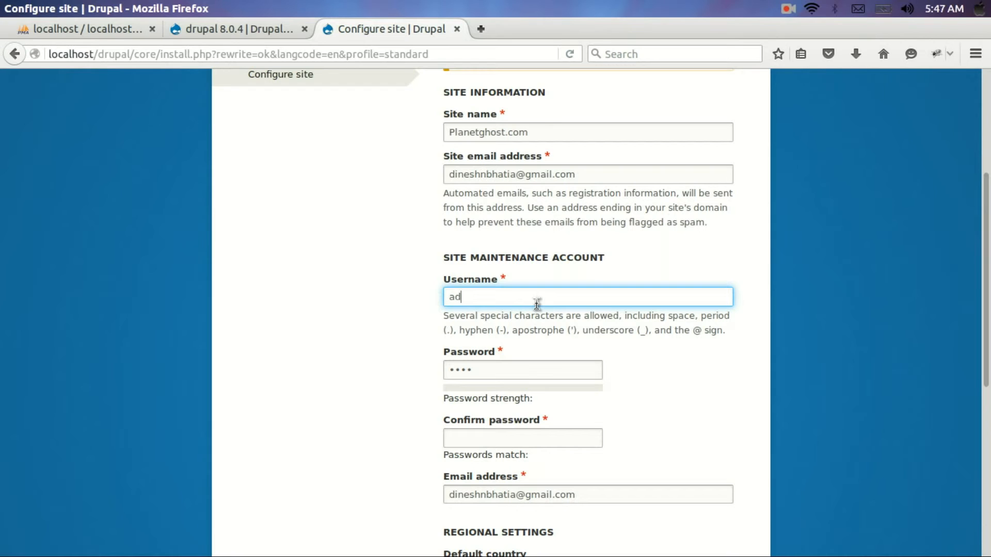
{"action": "type", "text": "min"}
{"action": "double_click", "coordinate": [521, 368]}
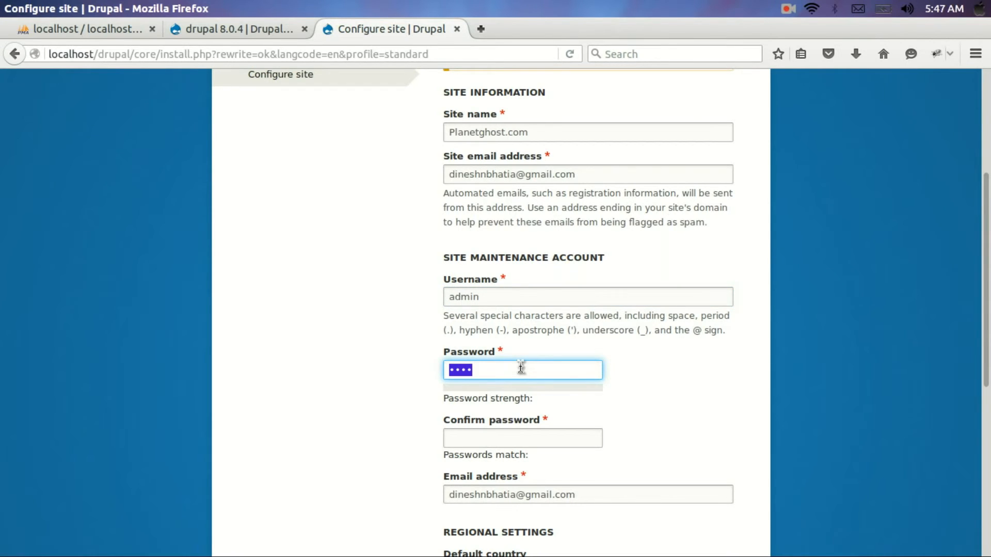
{"action": "type", "text": "admin"}
{"action": "left_click", "coordinate": [516, 438]}
{"action": "type", "text": "admin"}
{"action": "scroll", "coordinate": [359, 459], "scroll_direction": "down", "scroll_amount": 5}
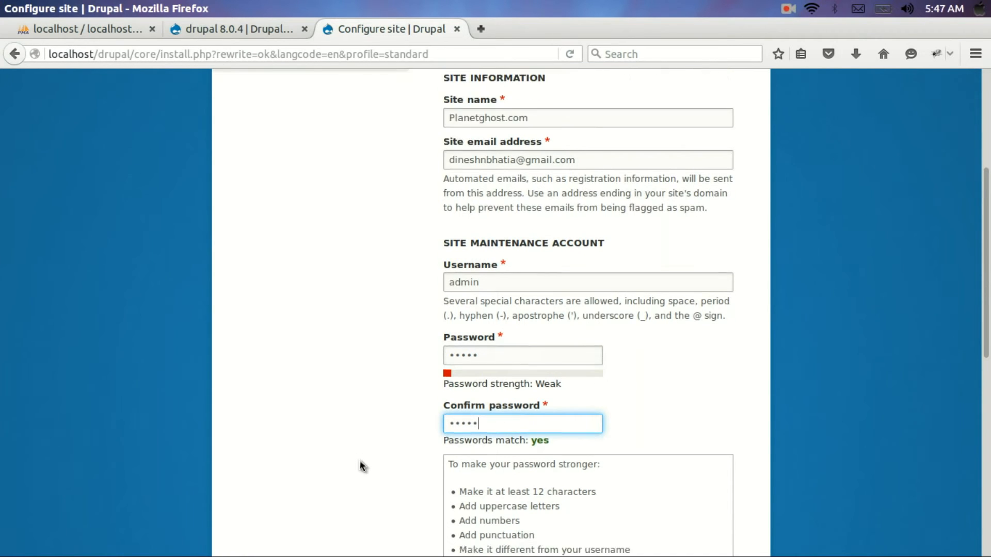
{"action": "scroll", "coordinate": [359, 466], "scroll_direction": "down", "scroll_amount": 1}
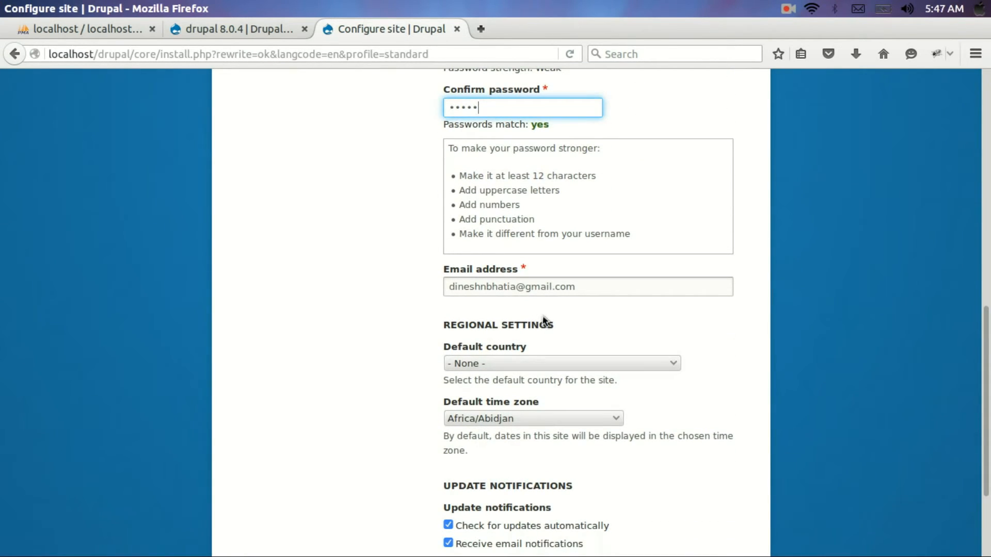
{"action": "left_click", "coordinate": [518, 294]}
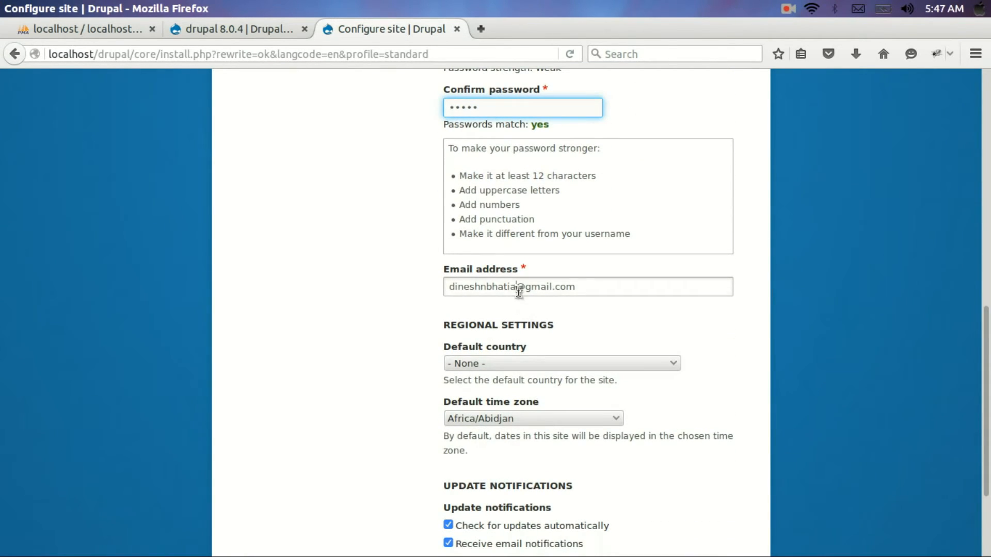
{"action": "left_click", "coordinate": [379, 328]}
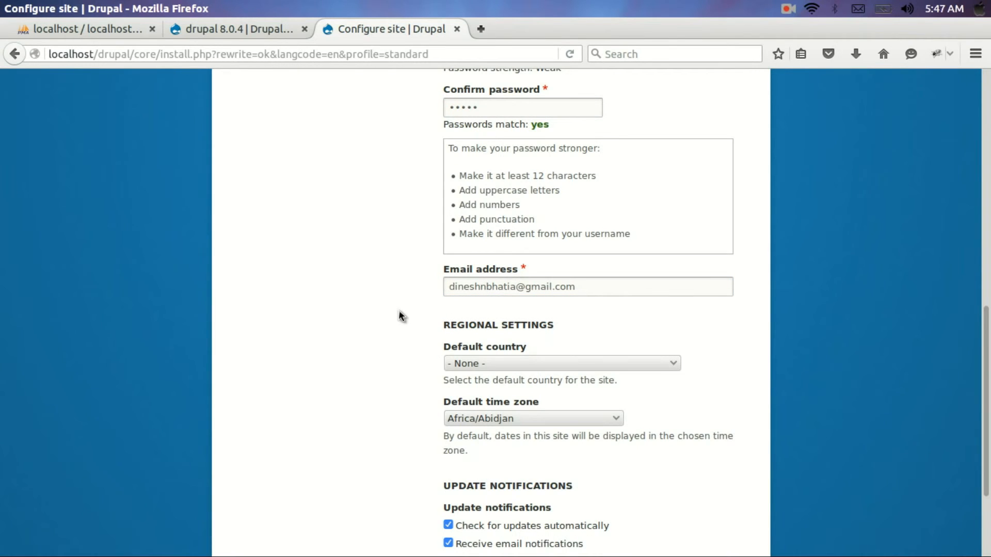
{"action": "left_click", "coordinate": [246, 29]}
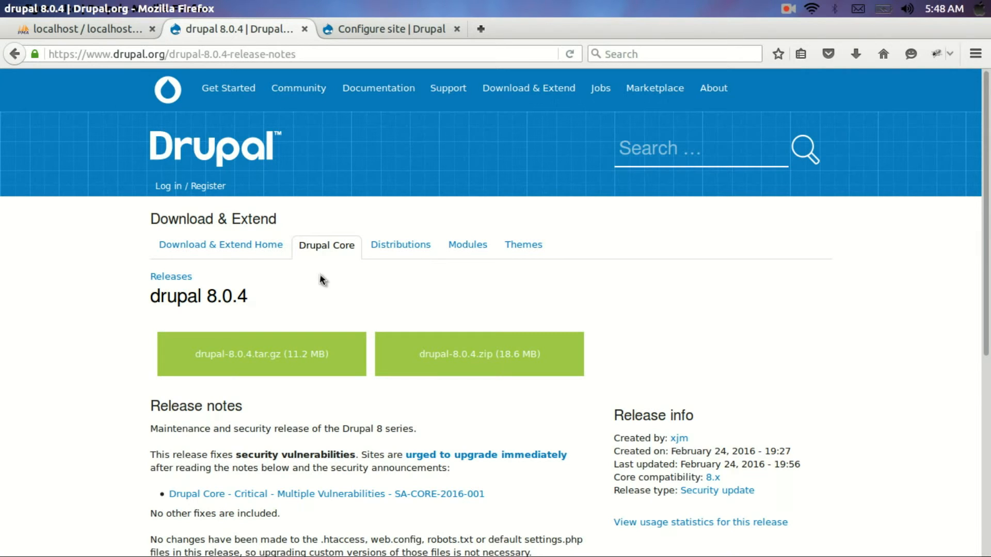
{"action": "left_click", "coordinate": [359, 21]}
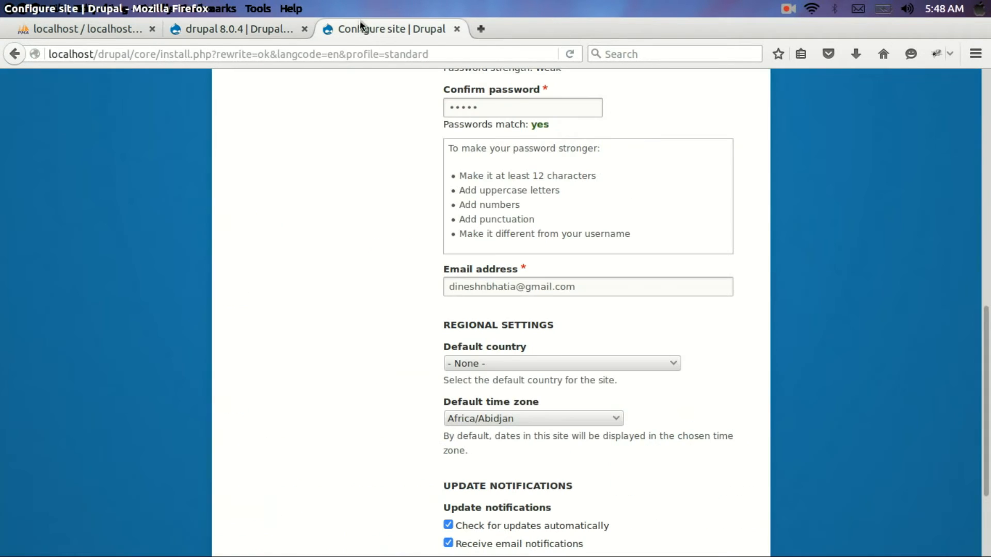
Edit the account e-mail address field
{"action": "left_click", "coordinate": [634, 284]}
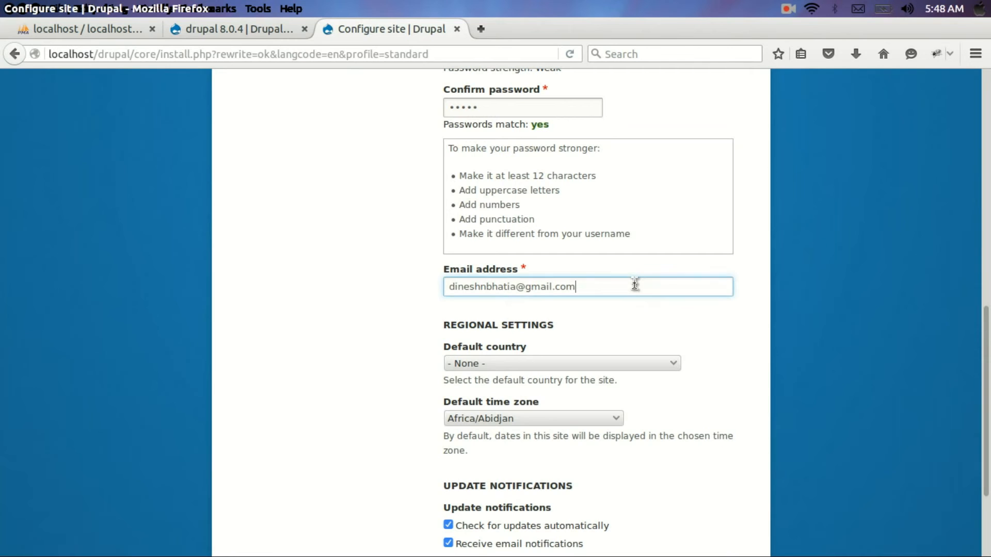
{"action": "left_click", "coordinate": [635, 293]}
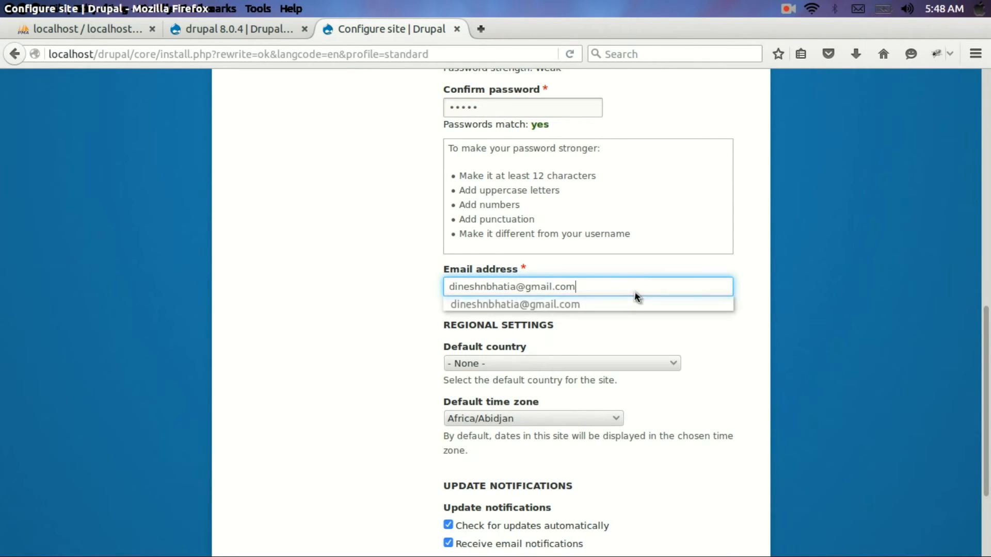
{"action": "left_click", "coordinate": [645, 321]}
{"action": "scroll", "coordinate": [646, 325], "scroll_direction": "down", "scroll_amount": 3}
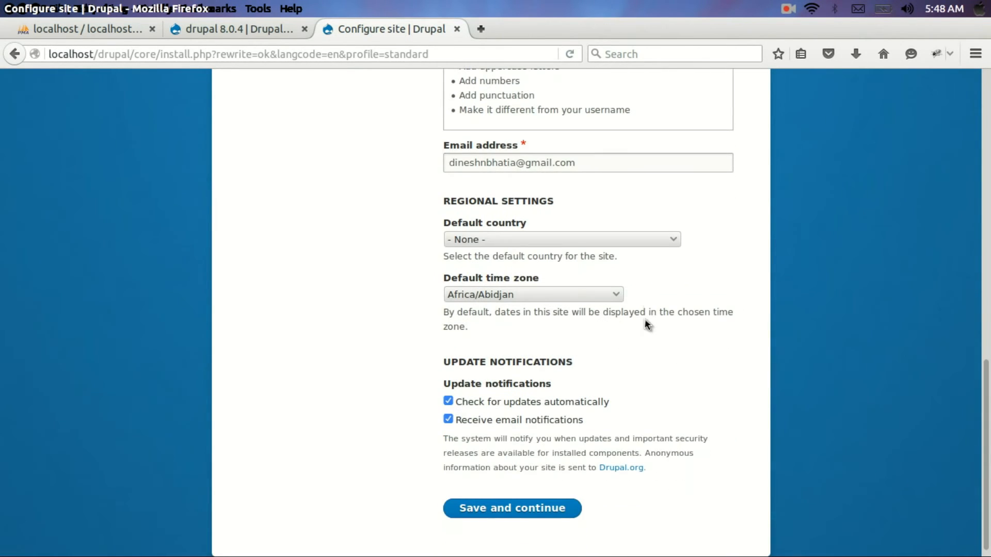
Set the default country to India
{"action": "left_click", "coordinate": [652, 243]}
{"action": "left_click", "coordinate": [652, 244]}
{"action": "left_click", "coordinate": [652, 243]}
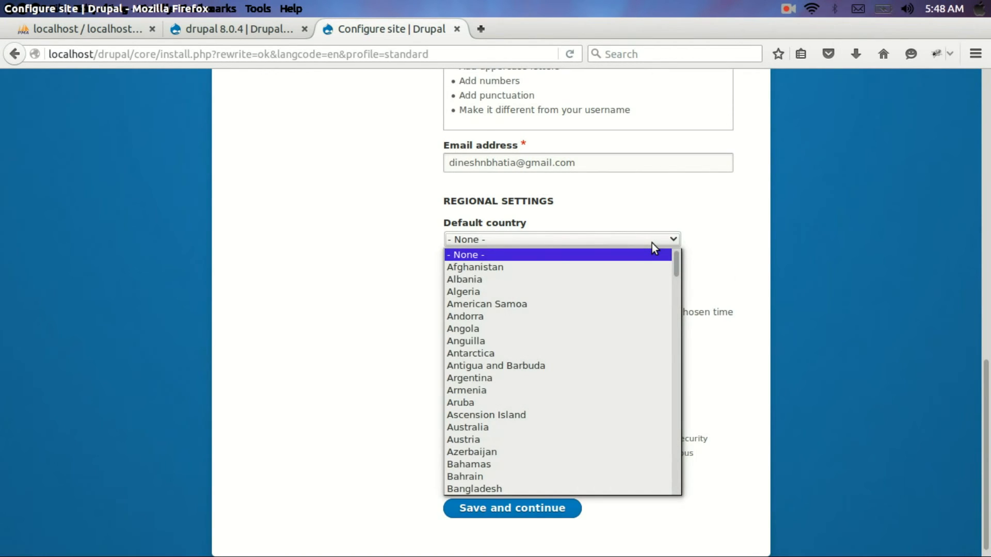
{"action": "type", "text": "in"}
{"action": "left_click", "coordinate": [695, 221]}
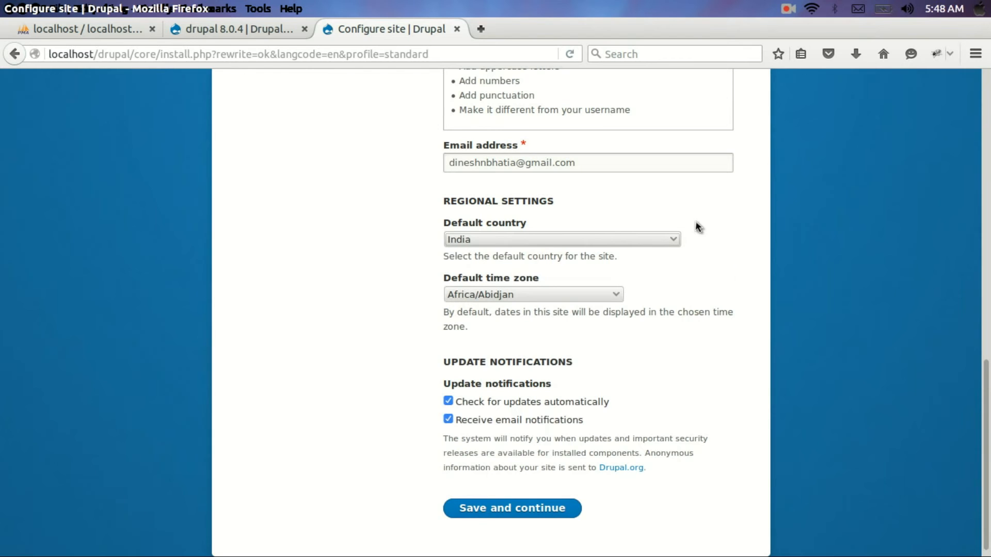
Set the default time zone to Indian/Maldives
{"action": "left_click", "coordinate": [595, 298]}
{"action": "type", "text": "in"}
{"action": "key", "text": "Down"}
{"action": "key", "text": "Down"}
{"action": "key", "text": "Down"}
{"action": "key", "text": "Down"}
{"action": "key", "text": "Down"}
{"action": "key", "text": "Down"}
{"action": "key", "text": "Down"}
{"action": "key", "text": "Down"}
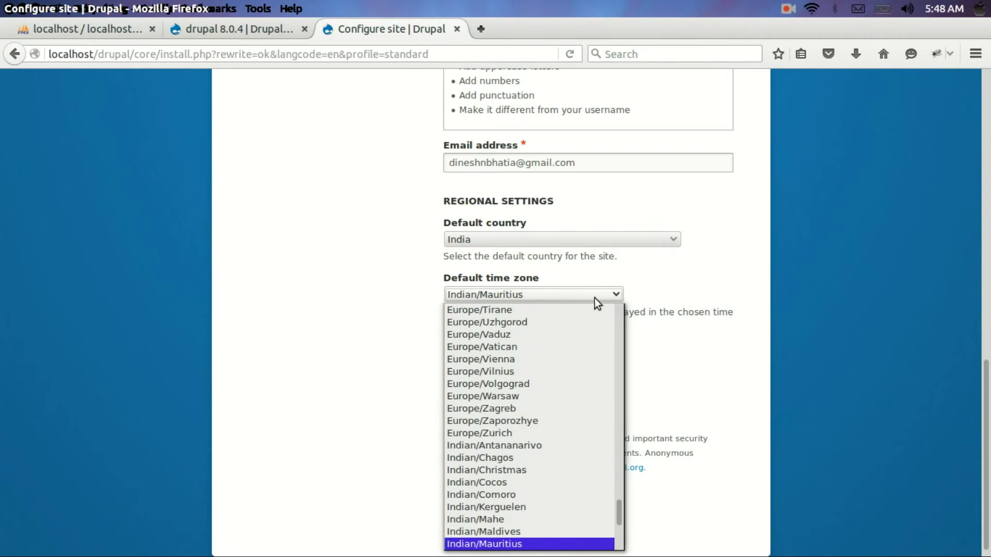
{"action": "left_click", "coordinate": [564, 532]}
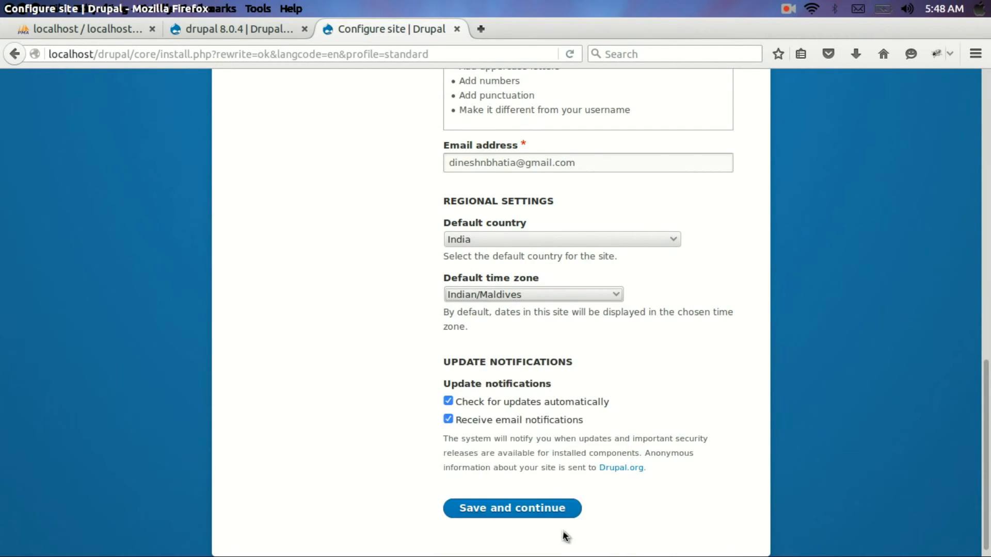
{"action": "scroll", "coordinate": [757, 351], "scroll_direction": "down", "scroll_amount": 1}
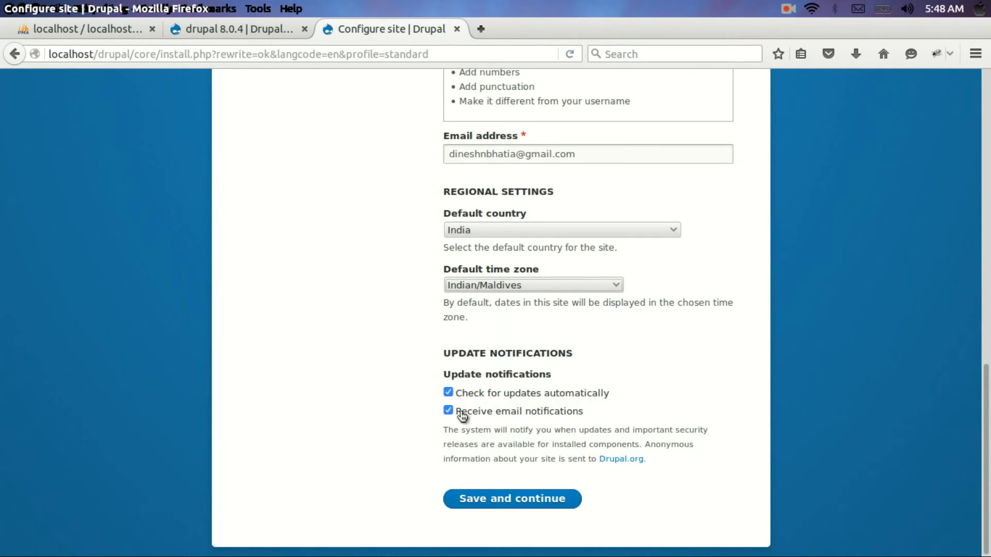
Save the site configuration, dismiss the remember-login prompt, and view the Planetghost.com welcome page
{"action": "left_click", "coordinate": [498, 505]}
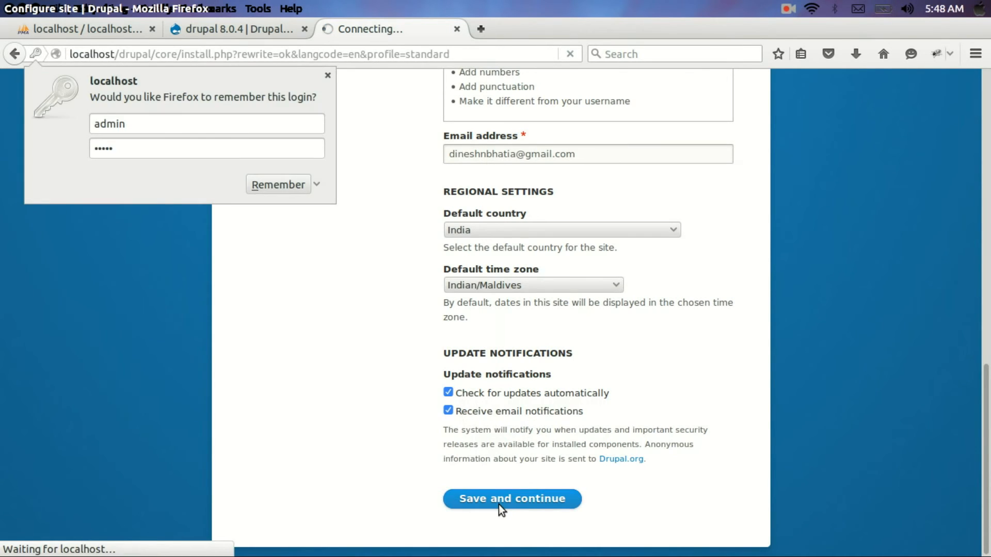
{"action": "left_click", "coordinate": [328, 75]}
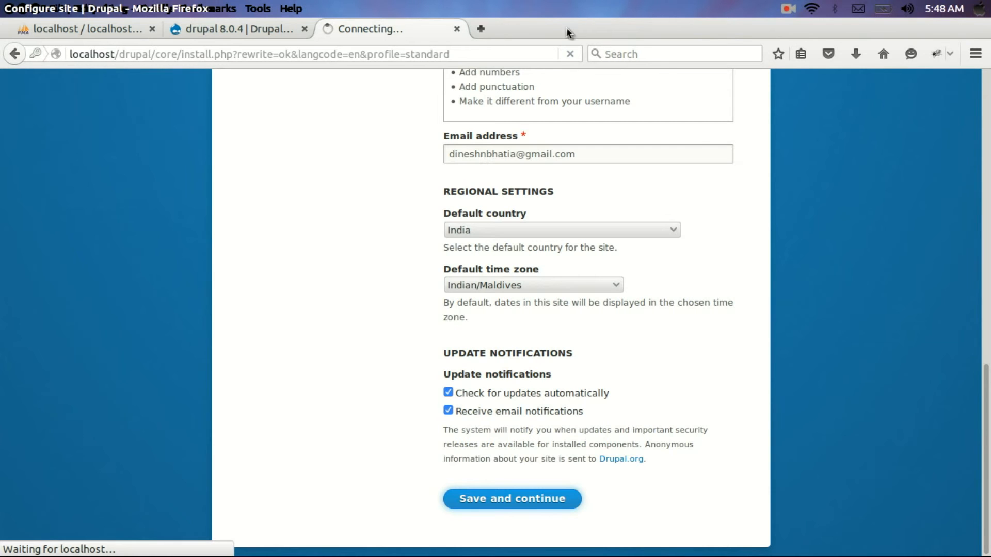
{"action": "scroll", "coordinate": [750, 226], "scroll_direction": "up", "scroll_amount": 5}
{"action": "scroll", "coordinate": [750, 226], "scroll_direction": "up", "scroll_amount": 4}
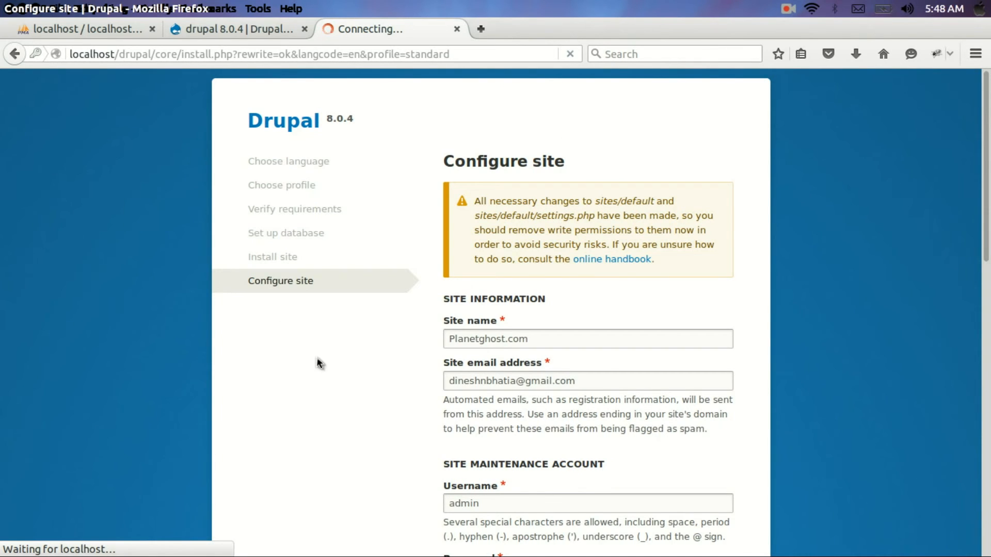
{"action": "scroll", "coordinate": [232, 350], "scroll_direction": "down", "scroll_amount": 4}
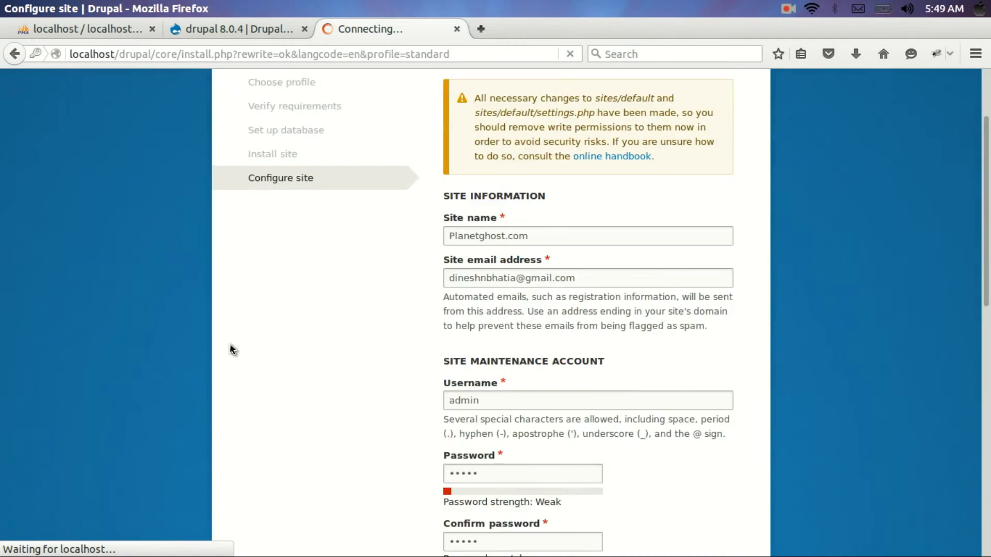
{"action": "scroll", "coordinate": [232, 349], "scroll_direction": "up", "scroll_amount": 4}
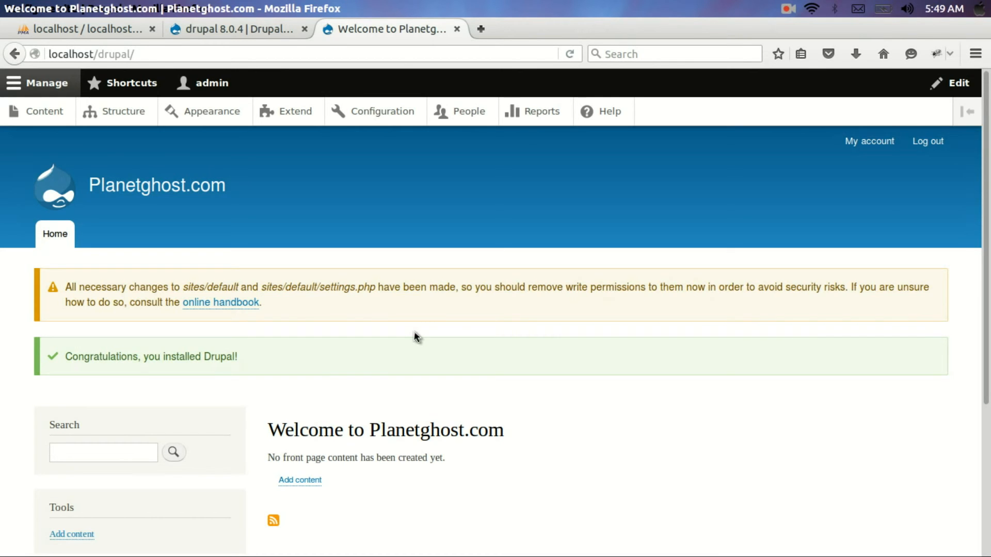
{"action": "scroll", "coordinate": [417, 336], "scroll_direction": "down", "scroll_amount": 2}
{"action": "scroll", "coordinate": [417, 336], "scroll_direction": "up", "scroll_amount": 2}
{"action": "scroll", "coordinate": [417, 336], "scroll_direction": "down", "scroll_amount": 2}
{"action": "scroll", "coordinate": [417, 337], "scroll_direction": "down", "scroll_amount": 3}
{"action": "scroll", "coordinate": [417, 336], "scroll_direction": "up", "scroll_amount": 4}
{"action": "double_click", "coordinate": [102, 287]}
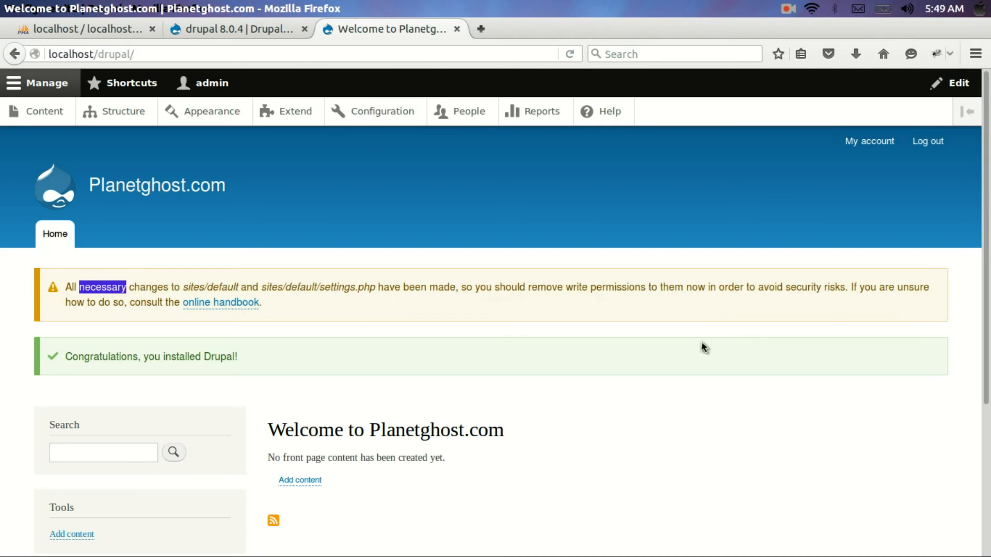
{"action": "double_click", "coordinate": [337, 288]}
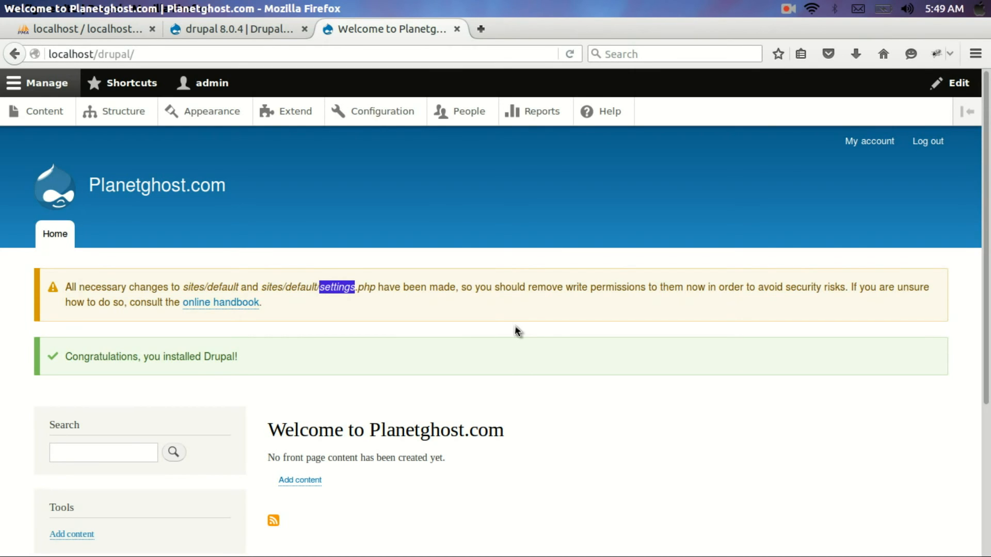
{"action": "scroll", "coordinate": [516, 330], "scroll_direction": "down", "scroll_amount": 4}
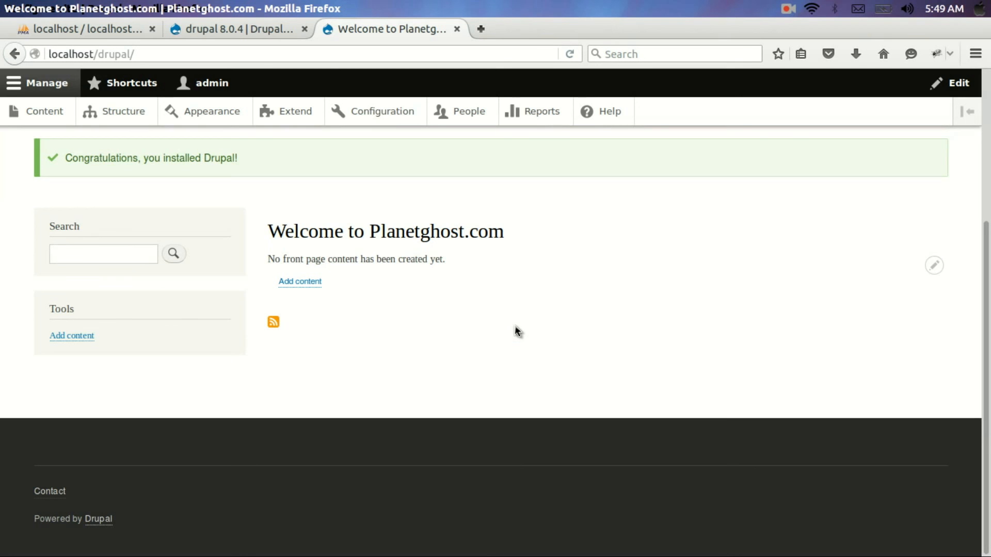
{"action": "scroll", "coordinate": [516, 330], "scroll_direction": "up", "scroll_amount": 4}
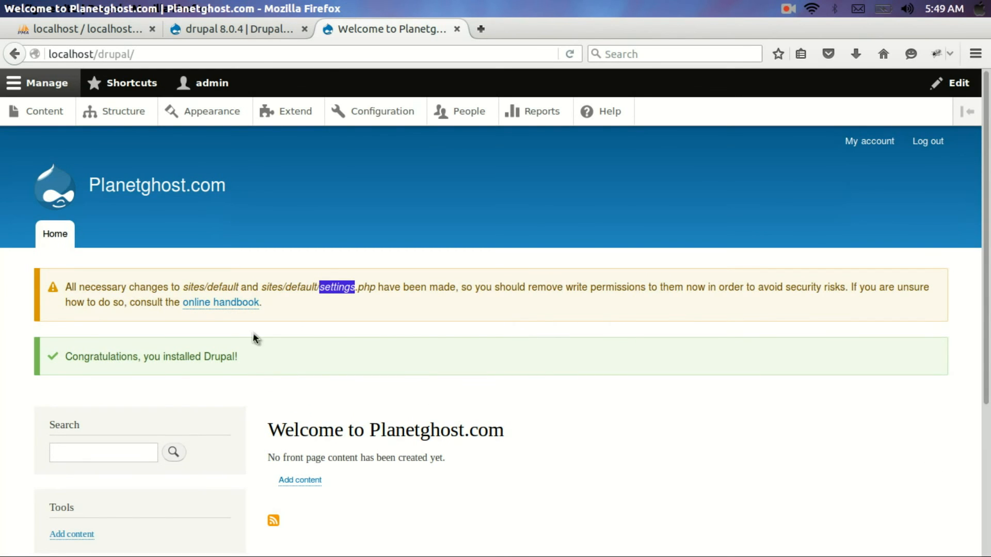
{"action": "scroll", "coordinate": [461, 336], "scroll_direction": "down", "scroll_amount": 3}
{"action": "scroll", "coordinate": [462, 338], "scroll_direction": "down", "scroll_amount": 1}
{"action": "scroll", "coordinate": [461, 339], "scroll_direction": "up", "scroll_amount": 4}
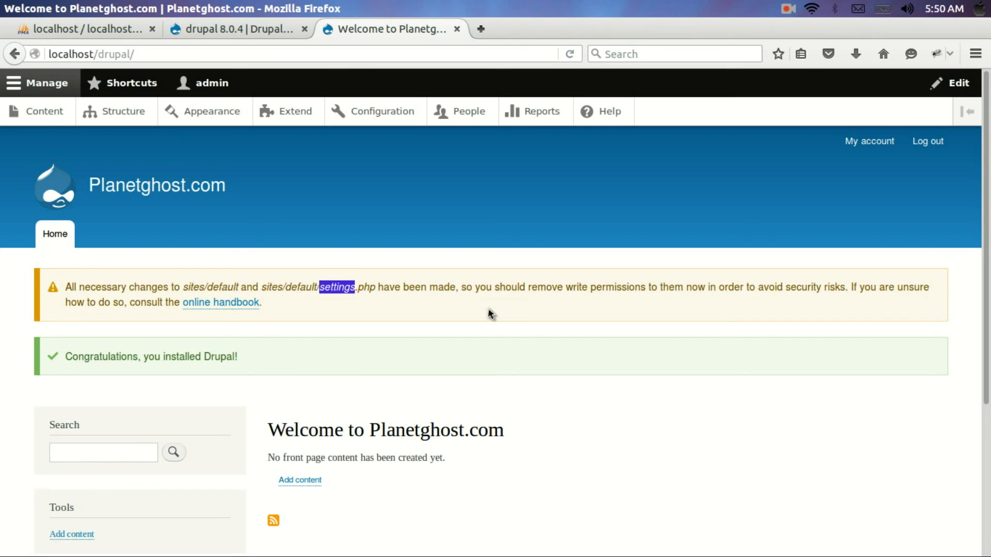
{"action": "scroll", "coordinate": [488, 310], "scroll_direction": "down", "scroll_amount": 3}
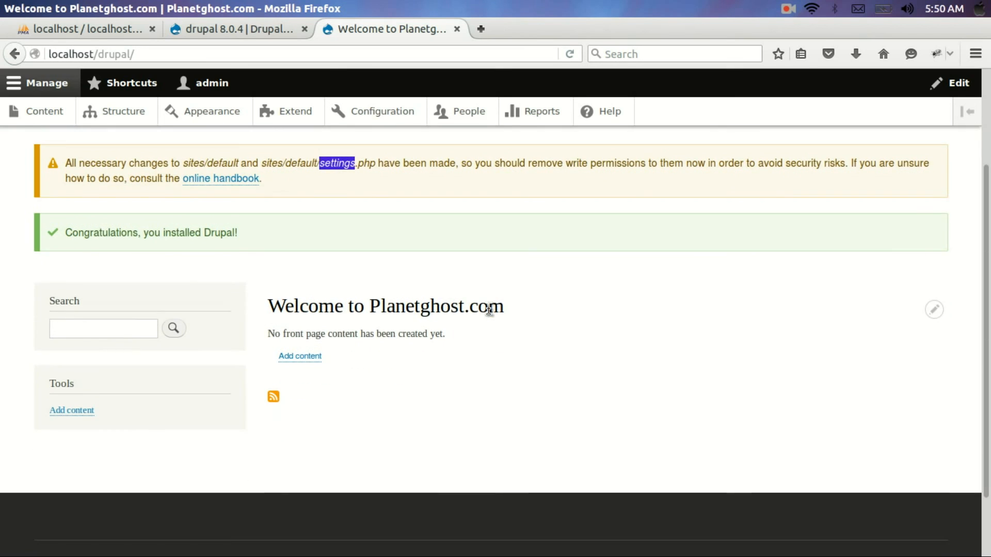
{"action": "scroll", "coordinate": [489, 309], "scroll_direction": "up", "scroll_amount": 3}
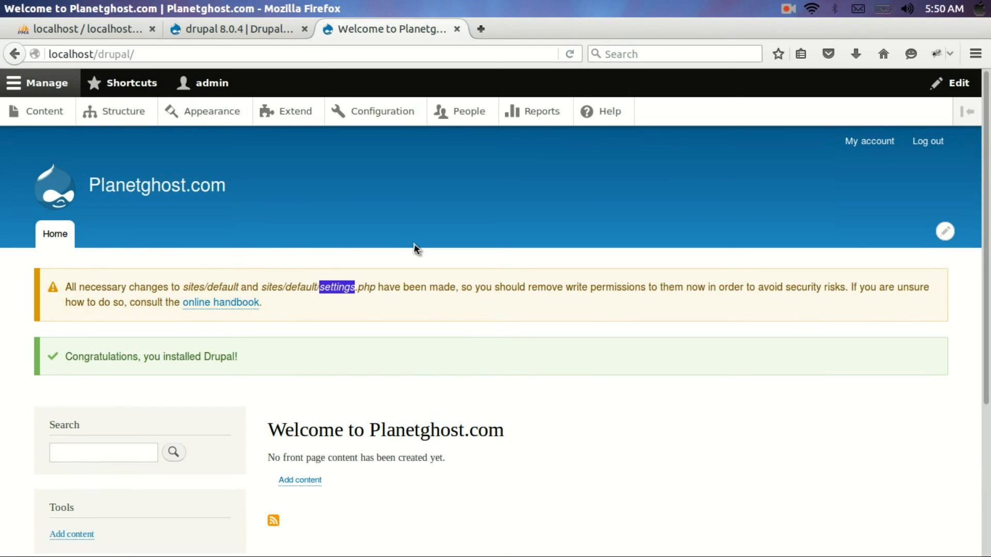
{"action": "left_click", "coordinate": [789, 8]}
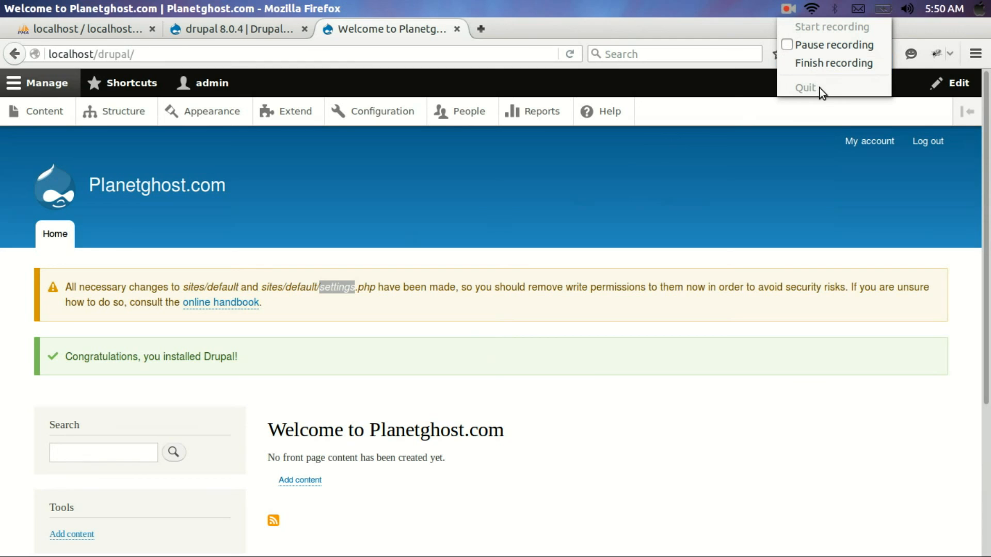
{"action": "left_click", "coordinate": [831, 63]}
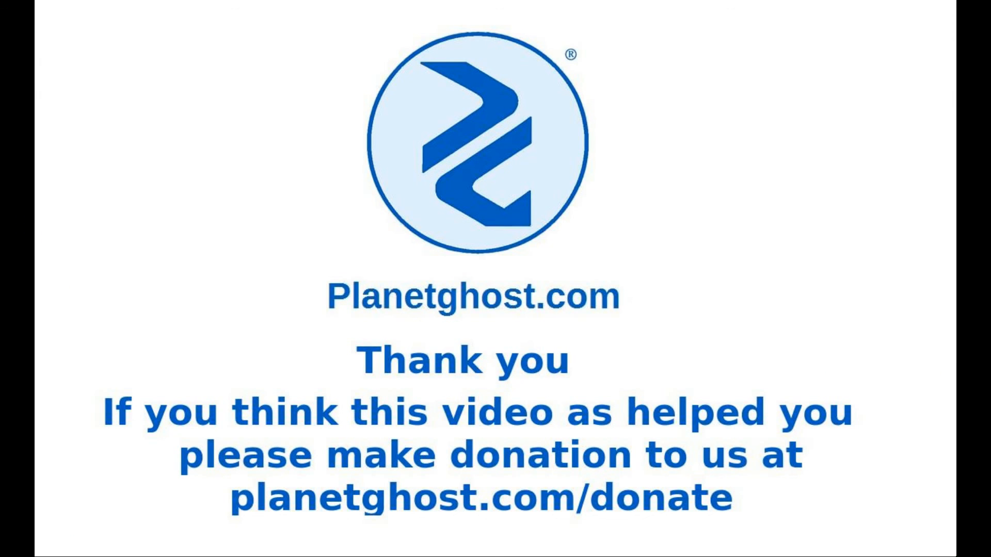